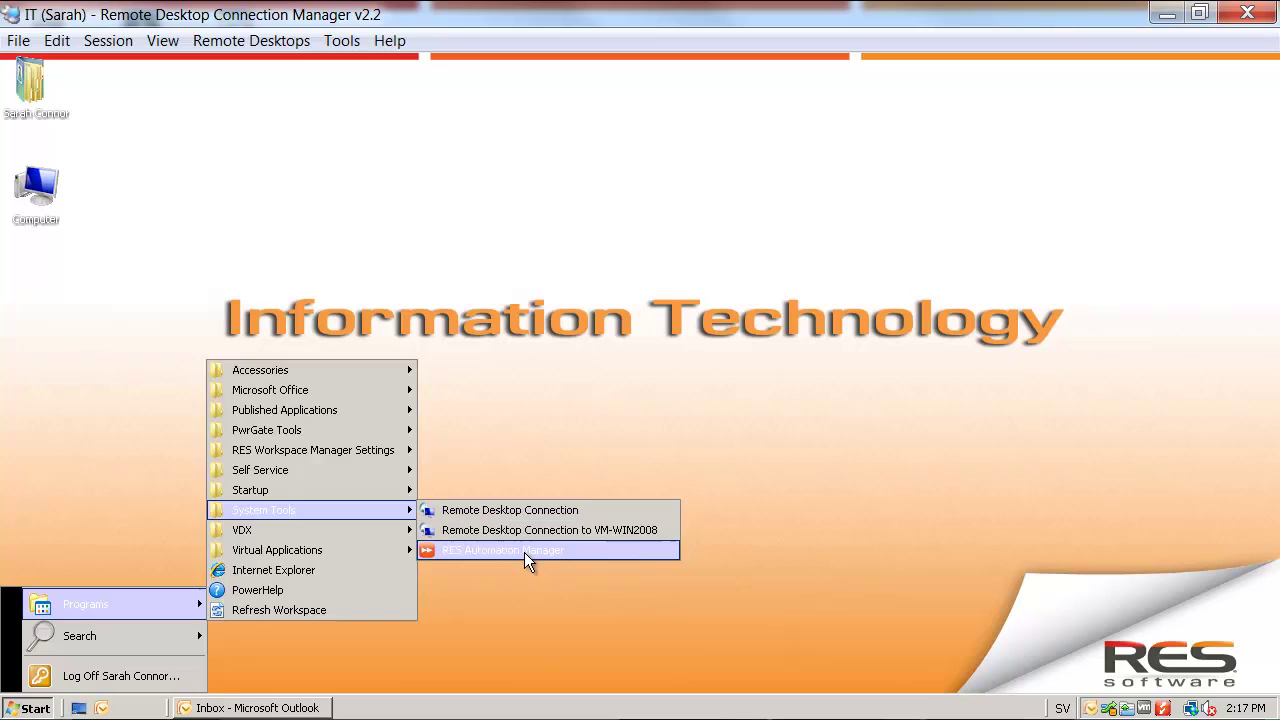
Launch RES Automation Manager and start adding a new module under Repository > Modules
click(524, 552)
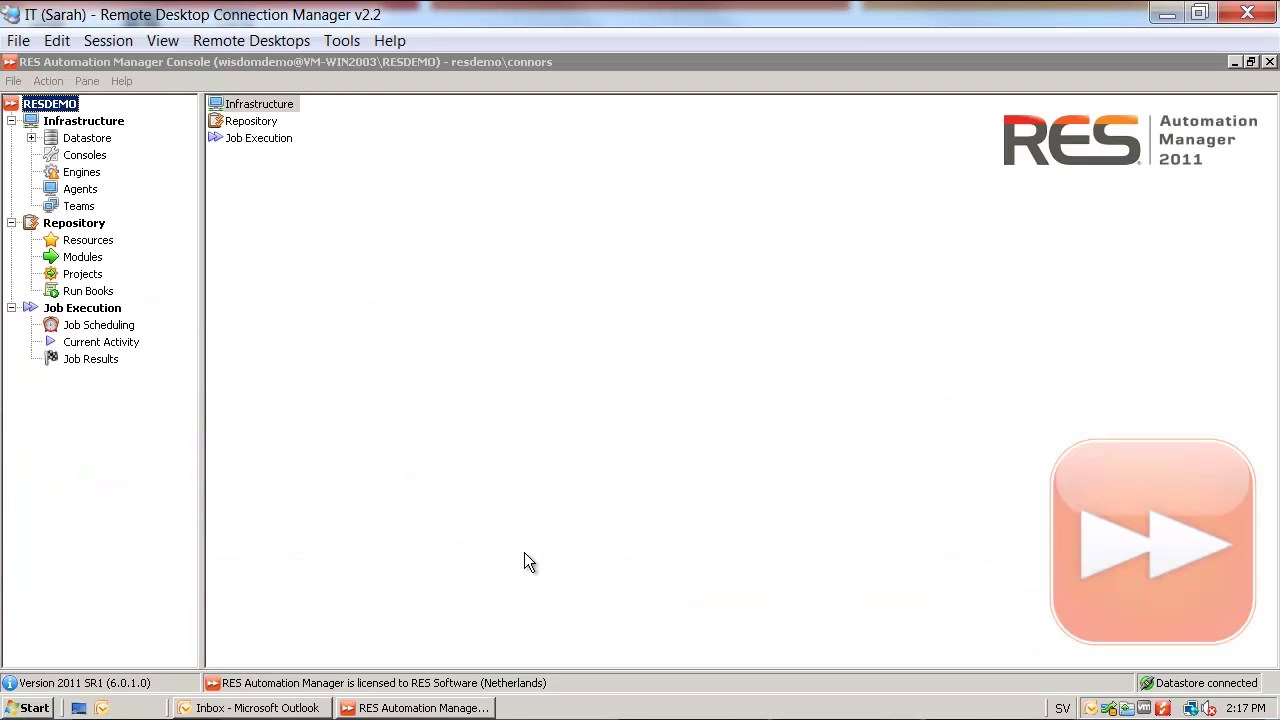
click(77, 258)
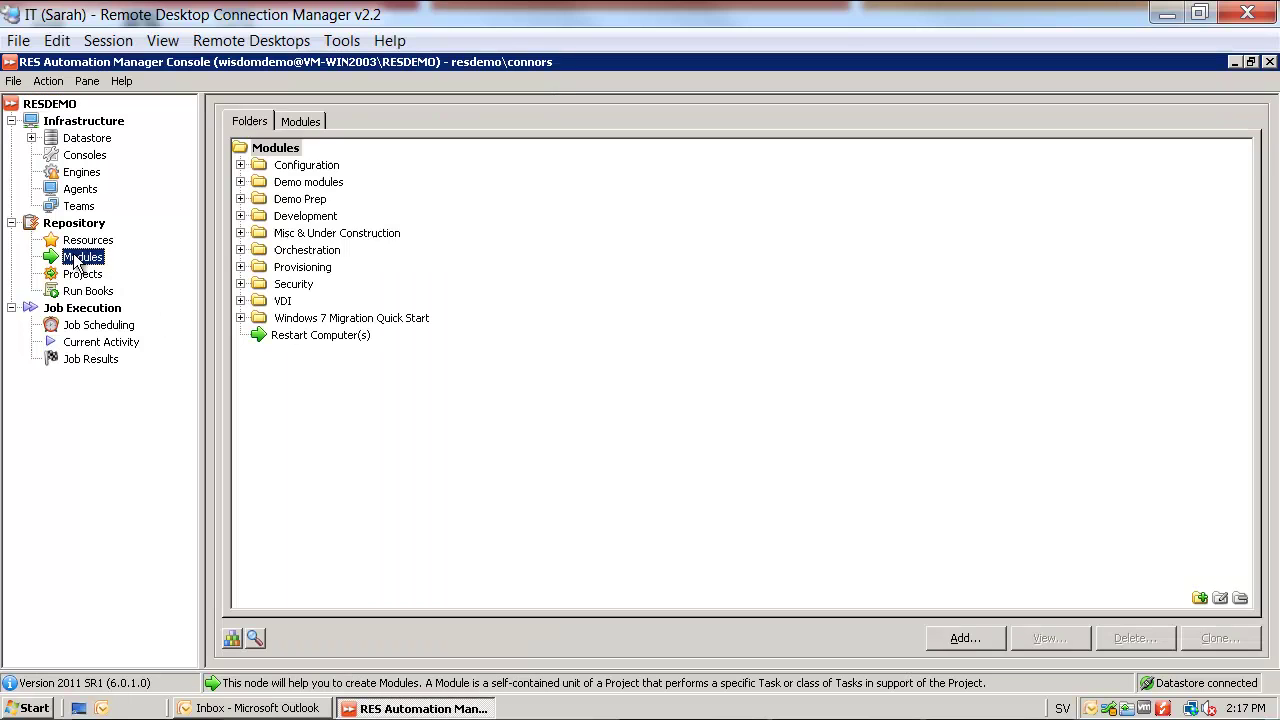
click(965, 638)
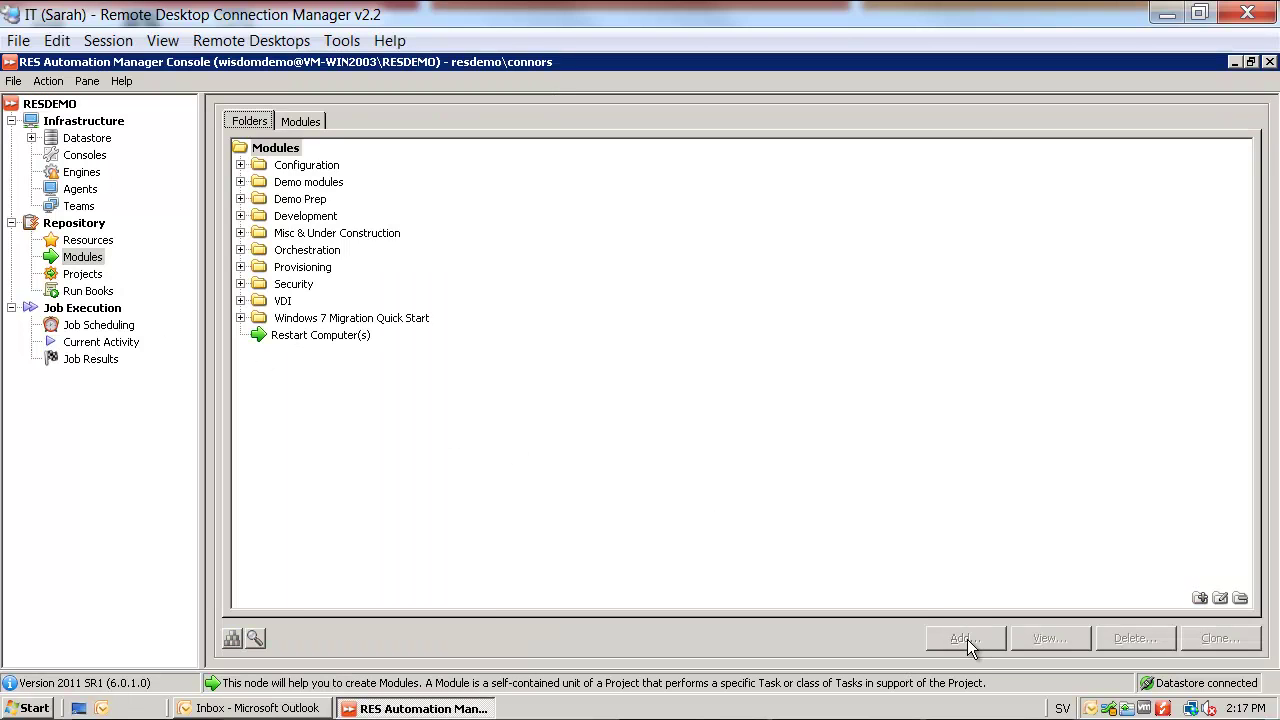
Name the module 'Change Mobile Number' and reuse that name in its description, adding 'in Active director'
text(Change M)
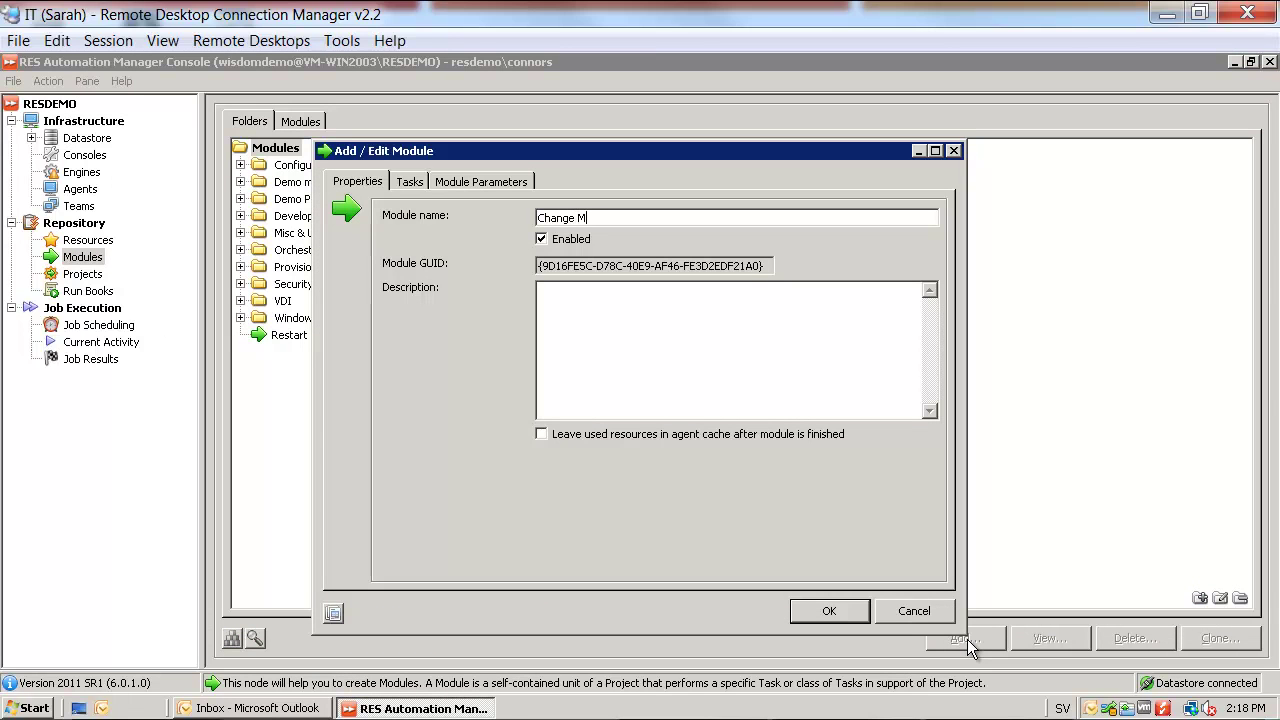
text(obile Number)
key(ctrl+a)
key(ctrl+c)
key(Tab)
key(ctrl+v)
text(in Act)
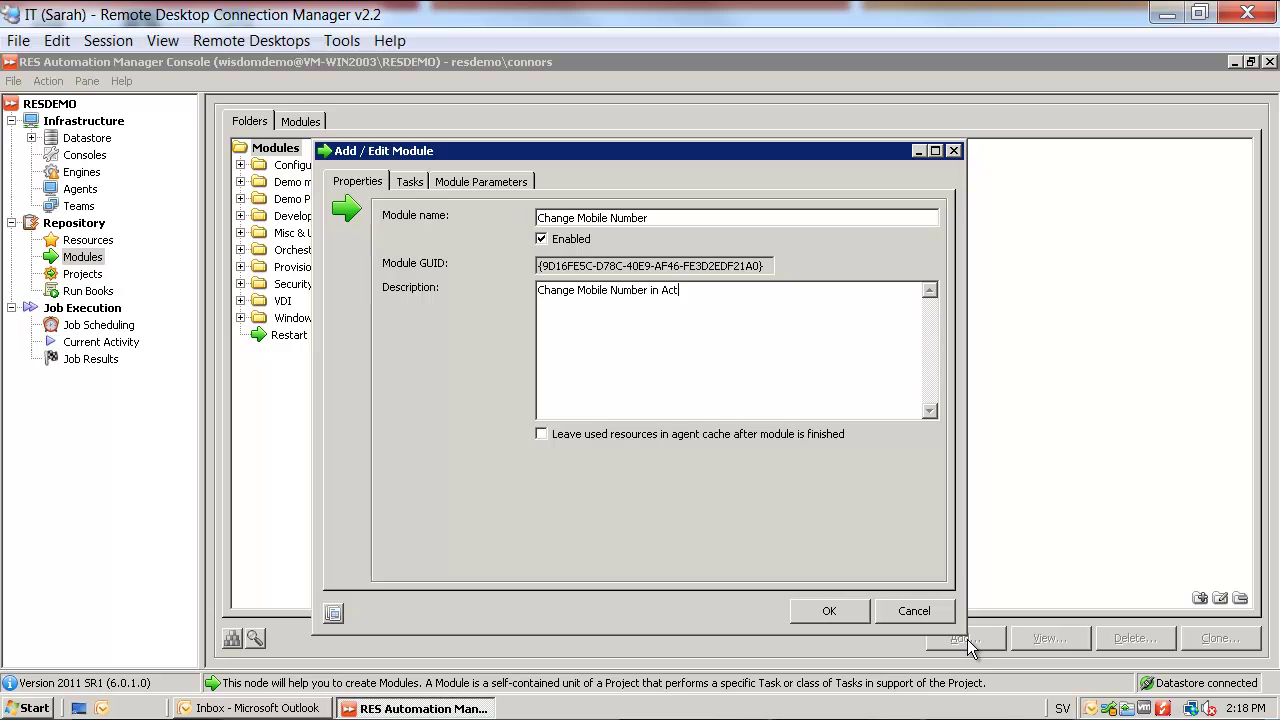
text(ive directory)
Add a Manage Active Directory User task to the module's task list
click(412, 186)
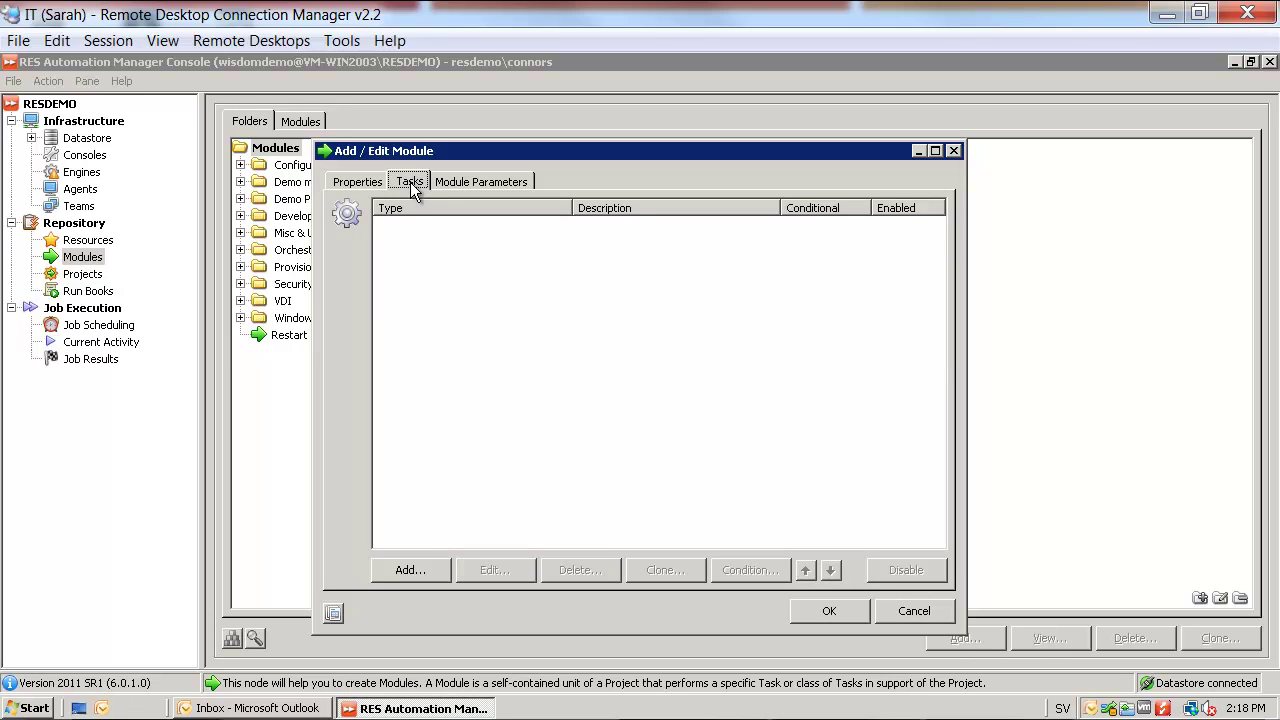
click(410, 572)
text(ac)
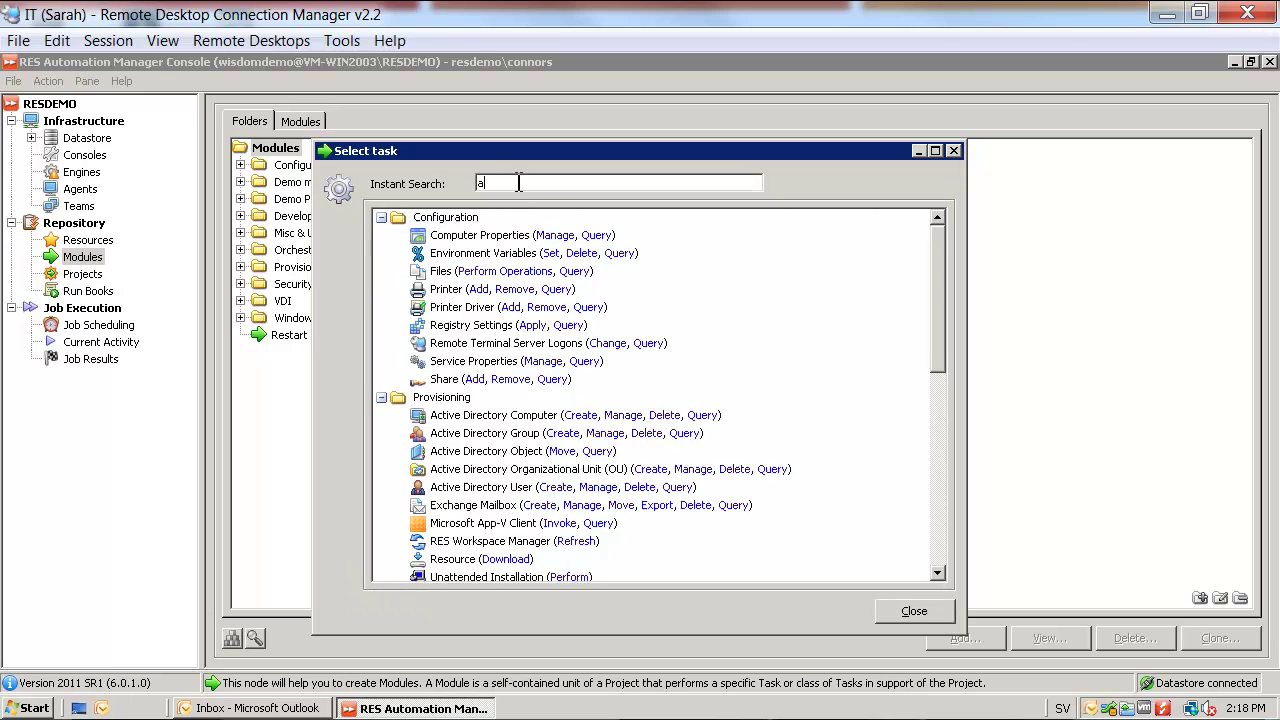
text(tive)
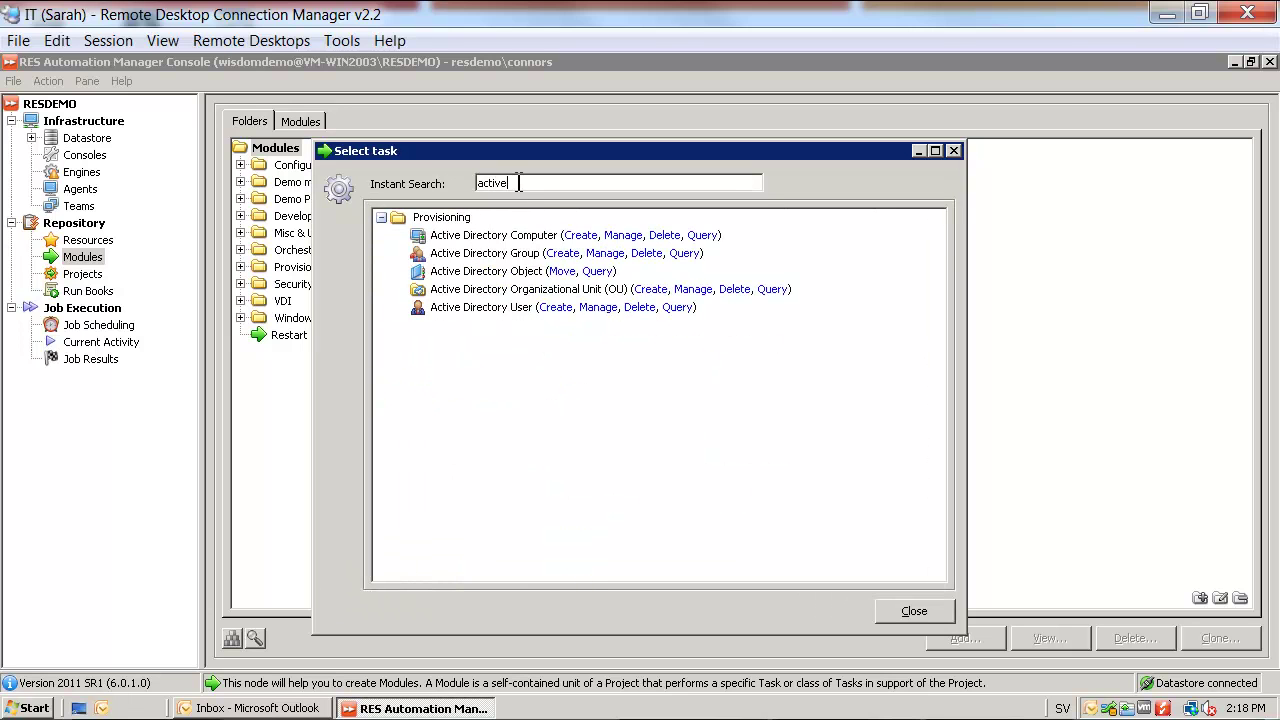
click(598, 307)
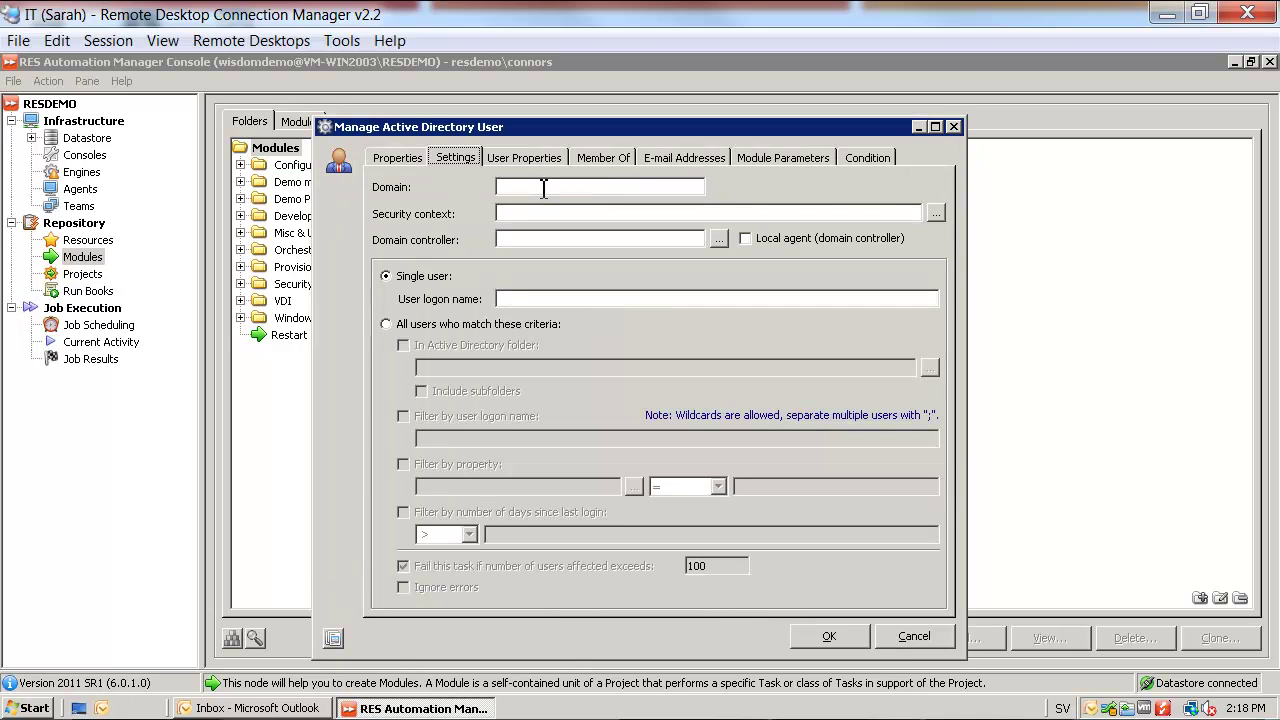
Set the task domain to resdemo, running as \administrator with remembered credentials
click(543, 188)
text(resdemo)
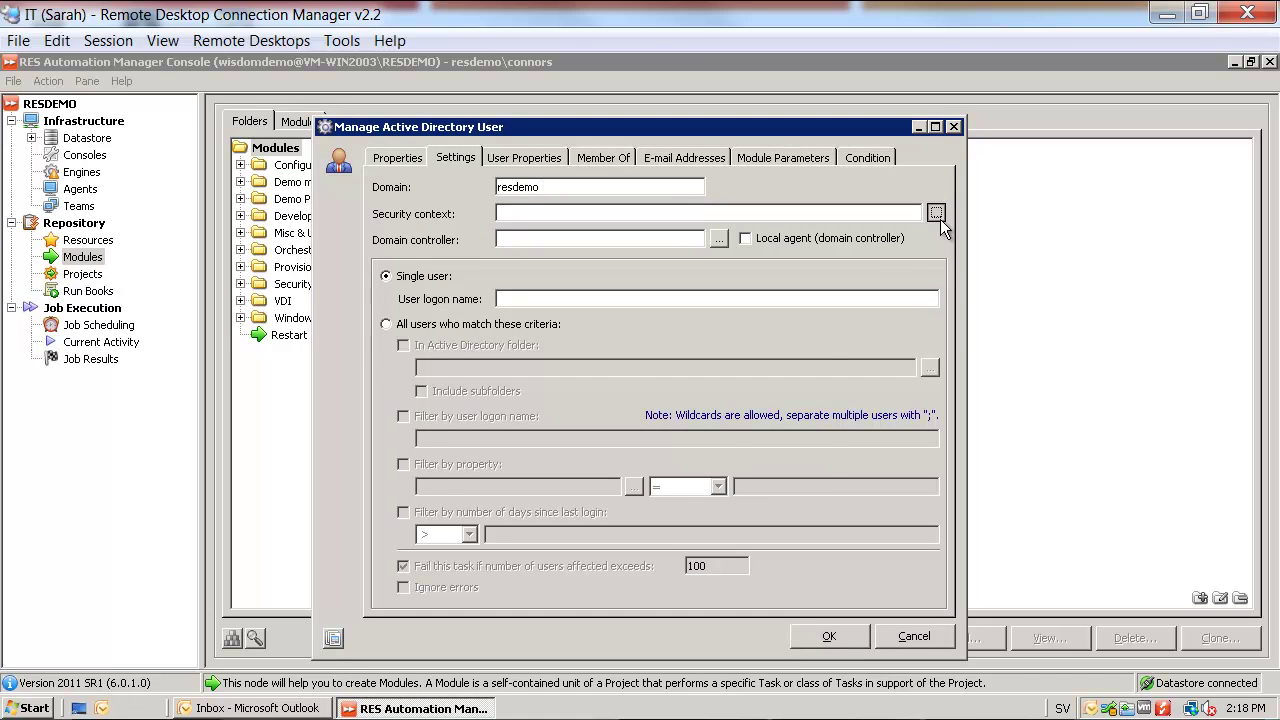
click(936, 213)
click(666, 357)
text(\ad)
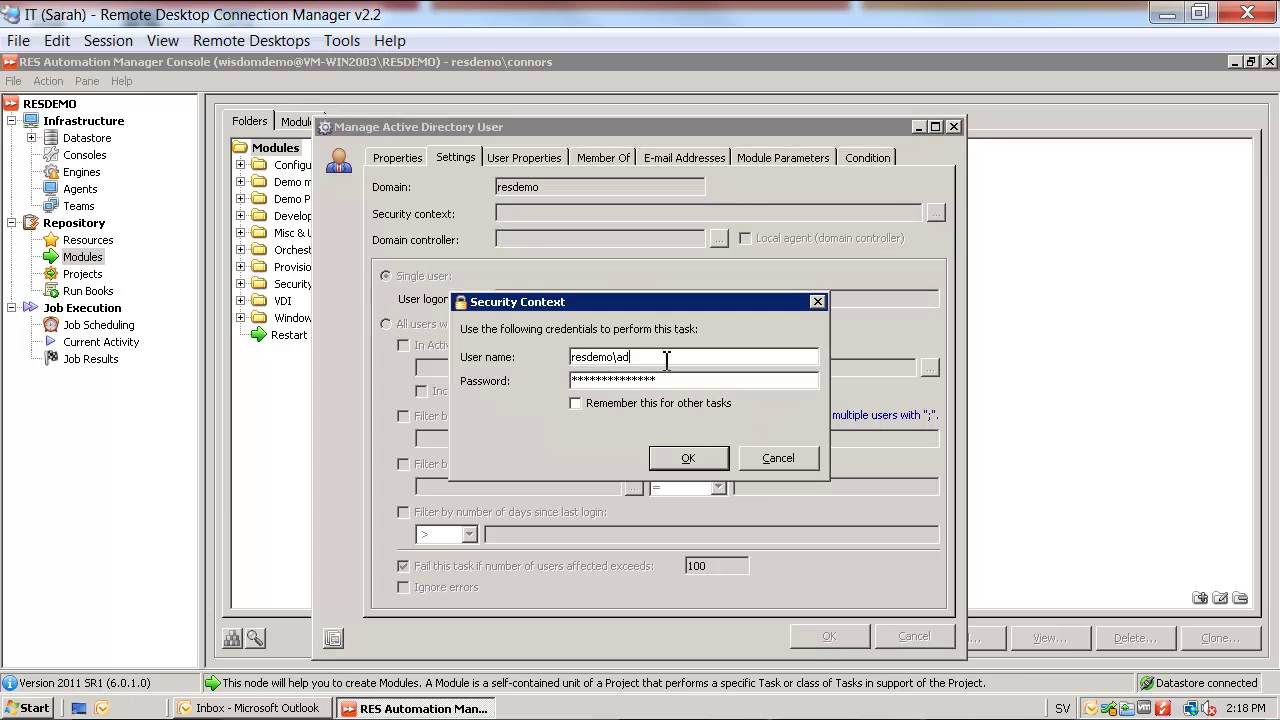
text(ministrator)
key(Tab)
text(***)
text(*****)
click(706, 406)
click(690, 457)
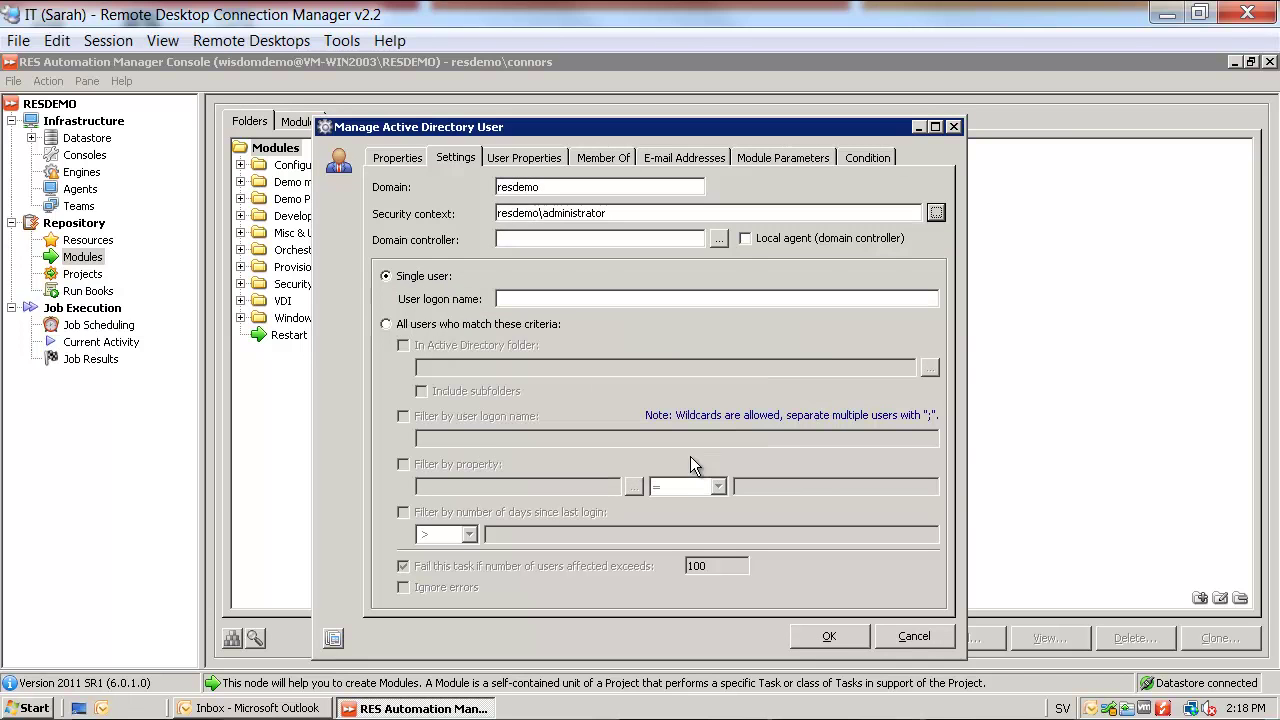
Use VM-WIN2003 as domain controller and target all users who match the criteria
click(722, 238)
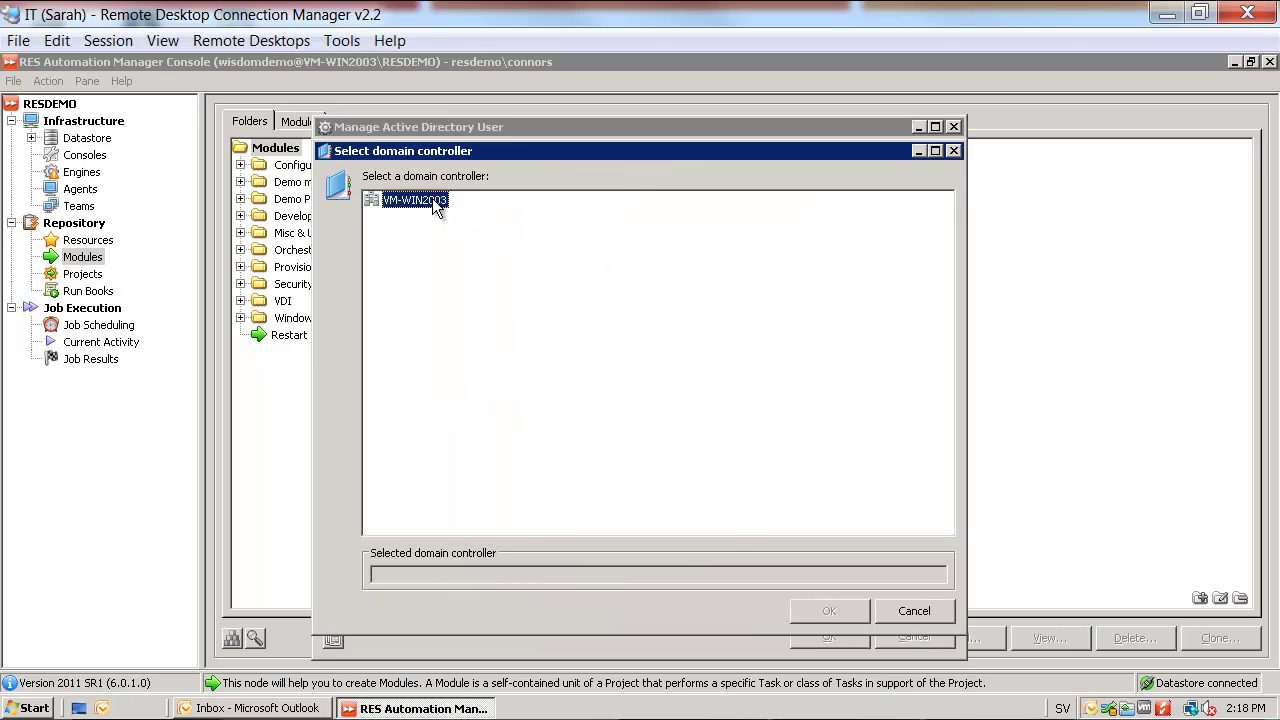
double_click(432, 198)
click(414, 329)
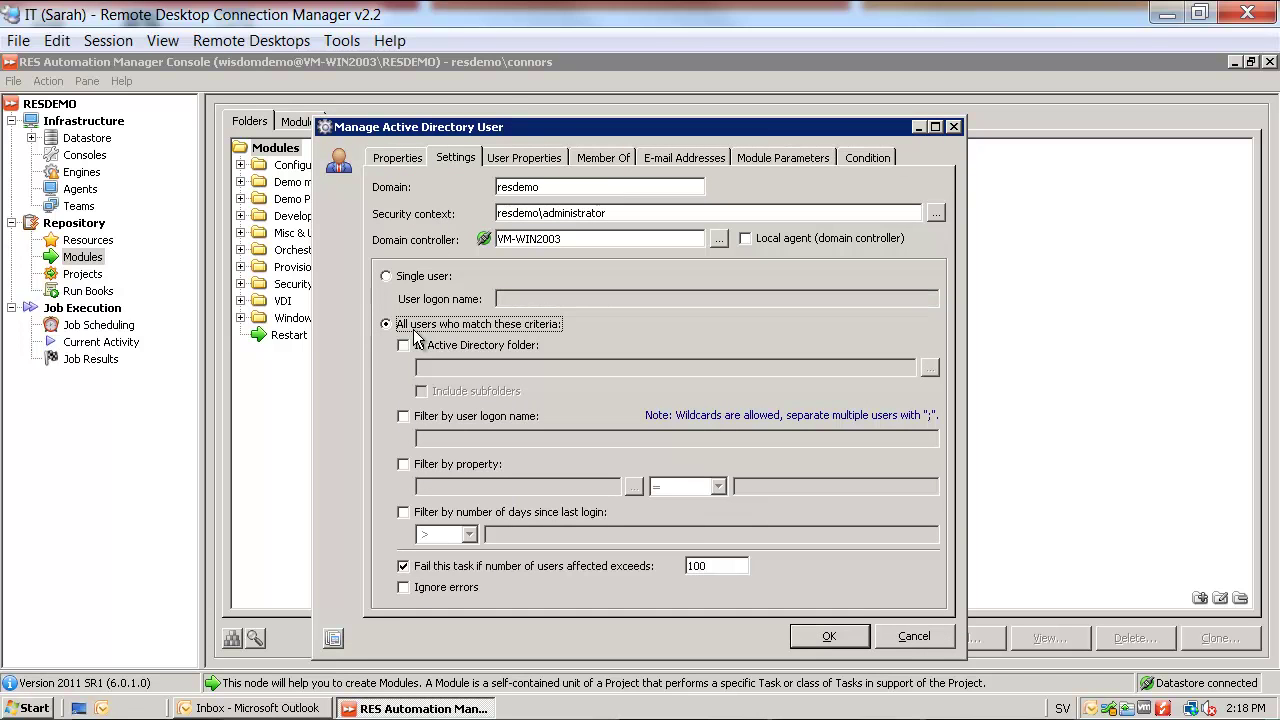
Filter the task's users by the General > Primary E-mail address property
click(402, 465)
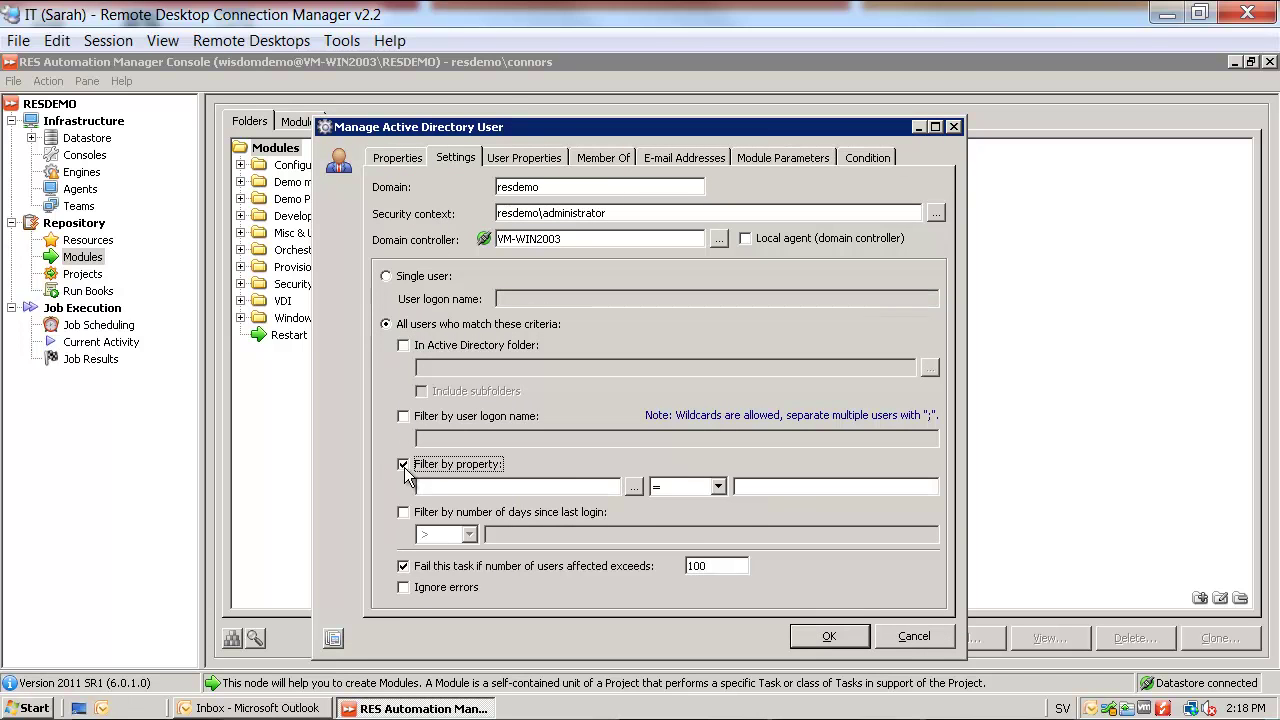
click(631, 492)
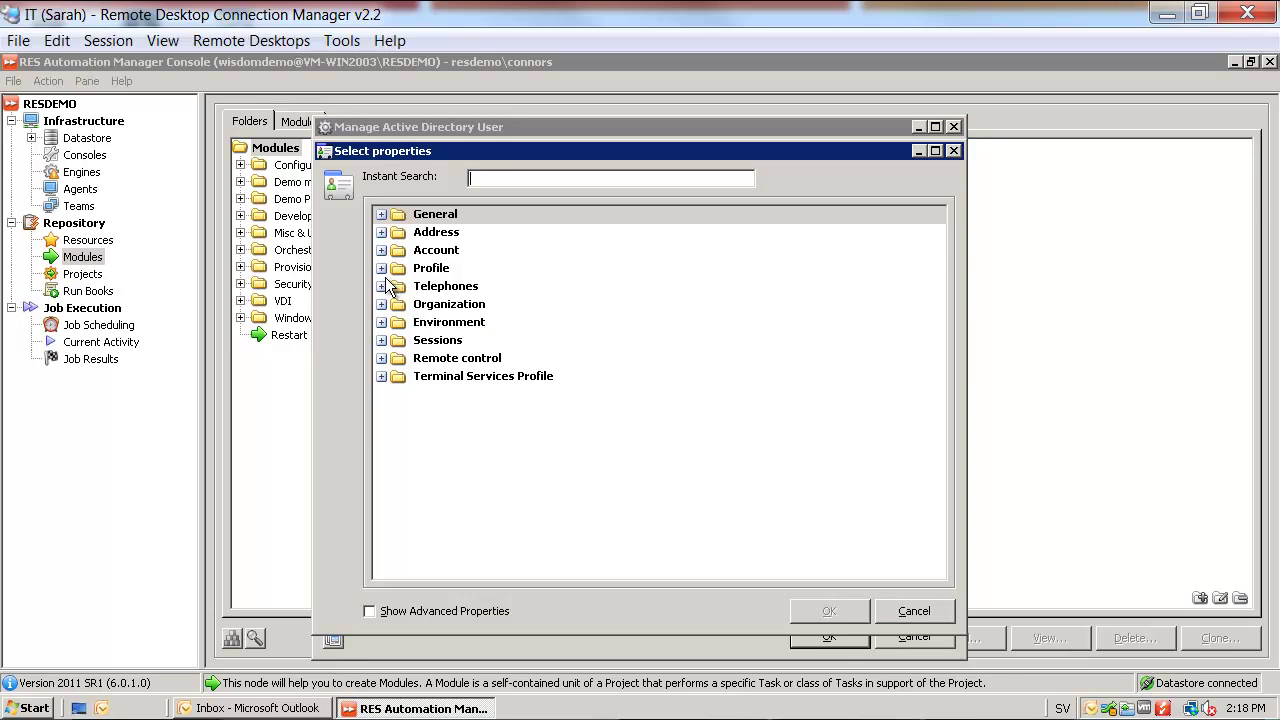
click(382, 251)
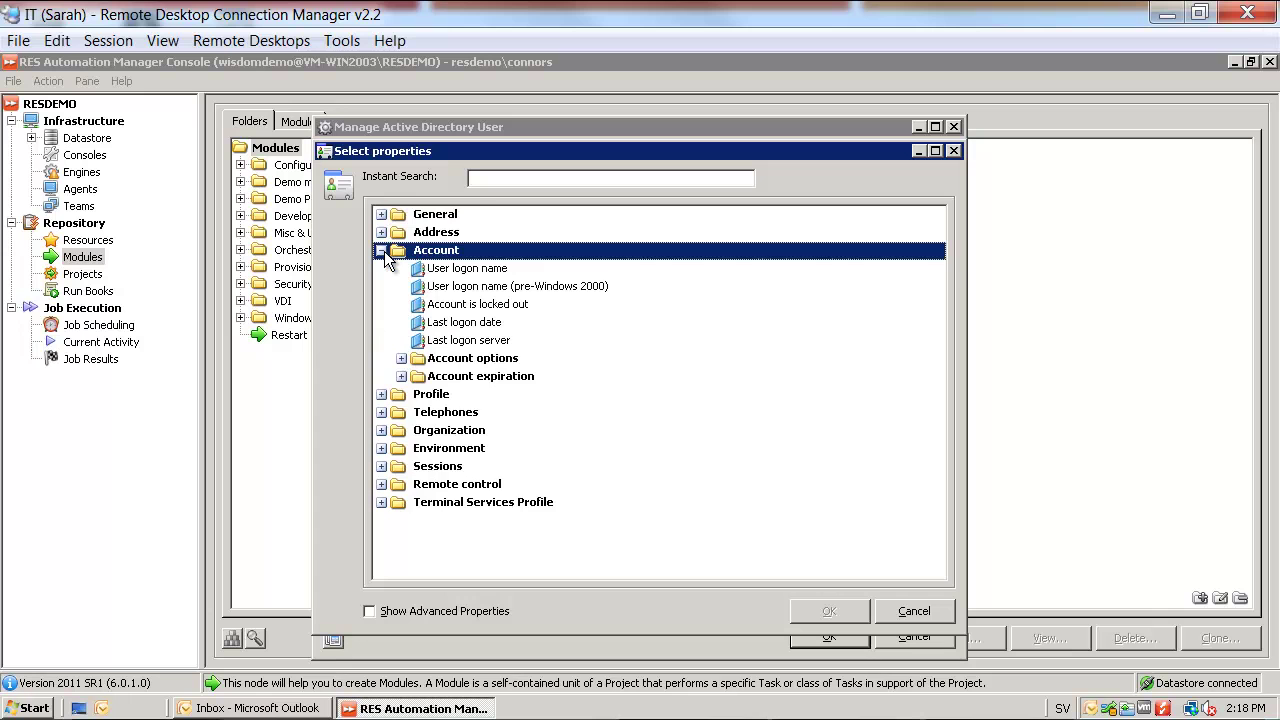
click(381, 214)
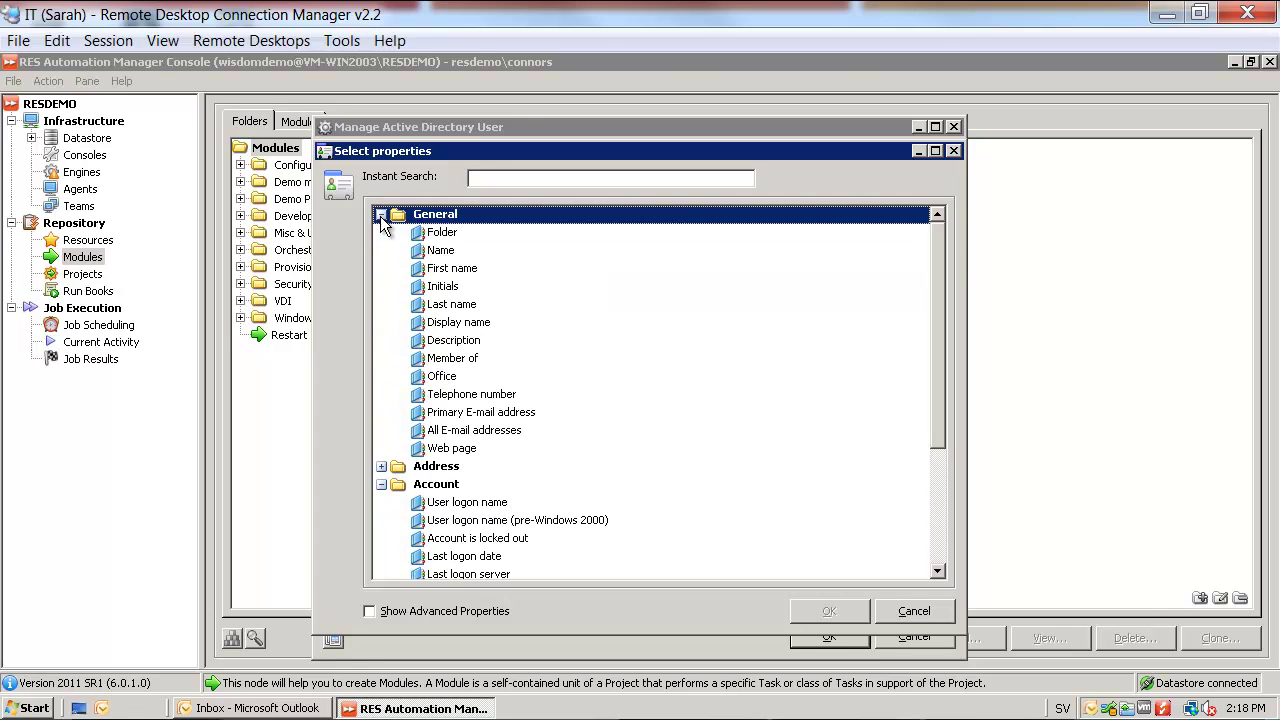
double_click(440, 412)
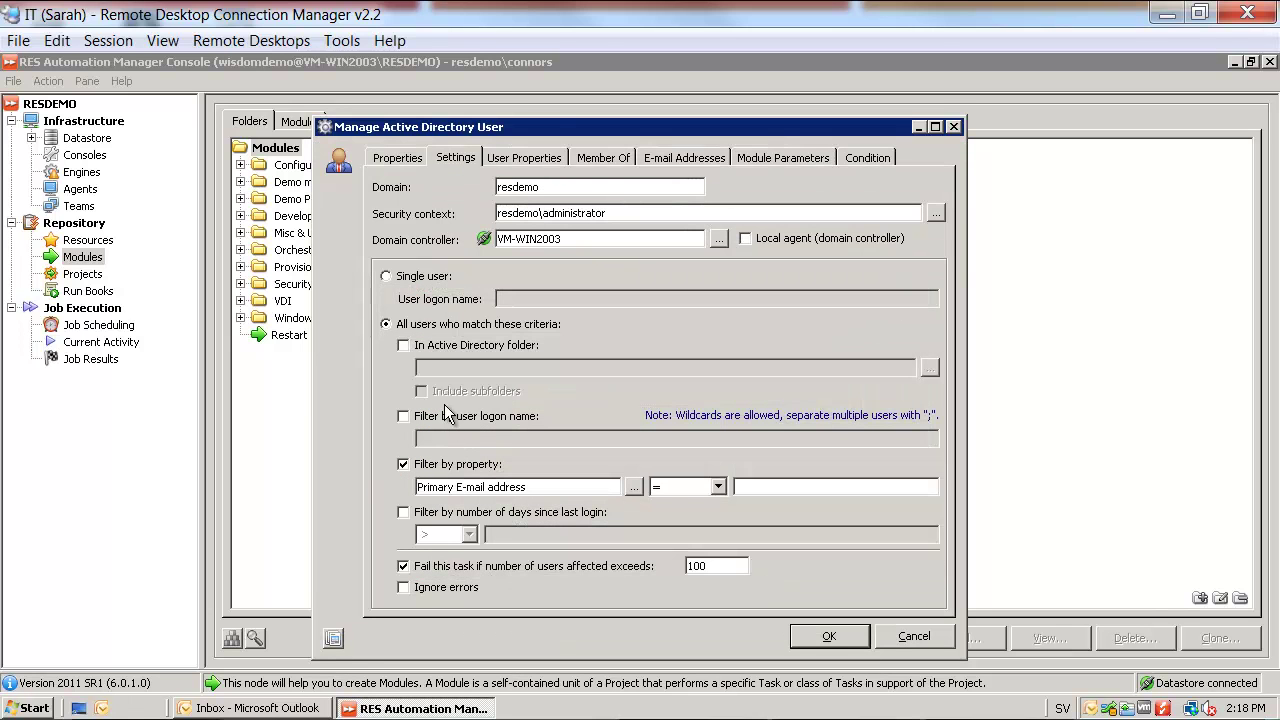
Set the filter value to a new module parameter named 'email'
right_click(769, 489)
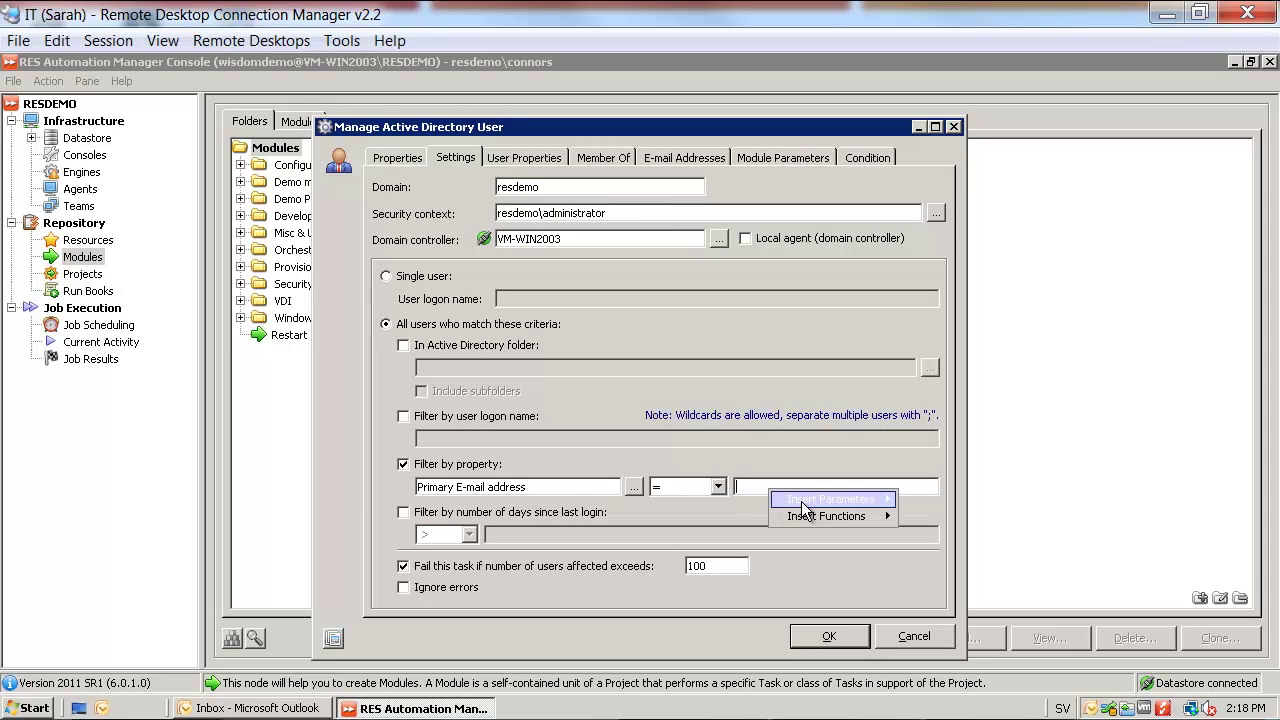
mouse_move(830, 499)
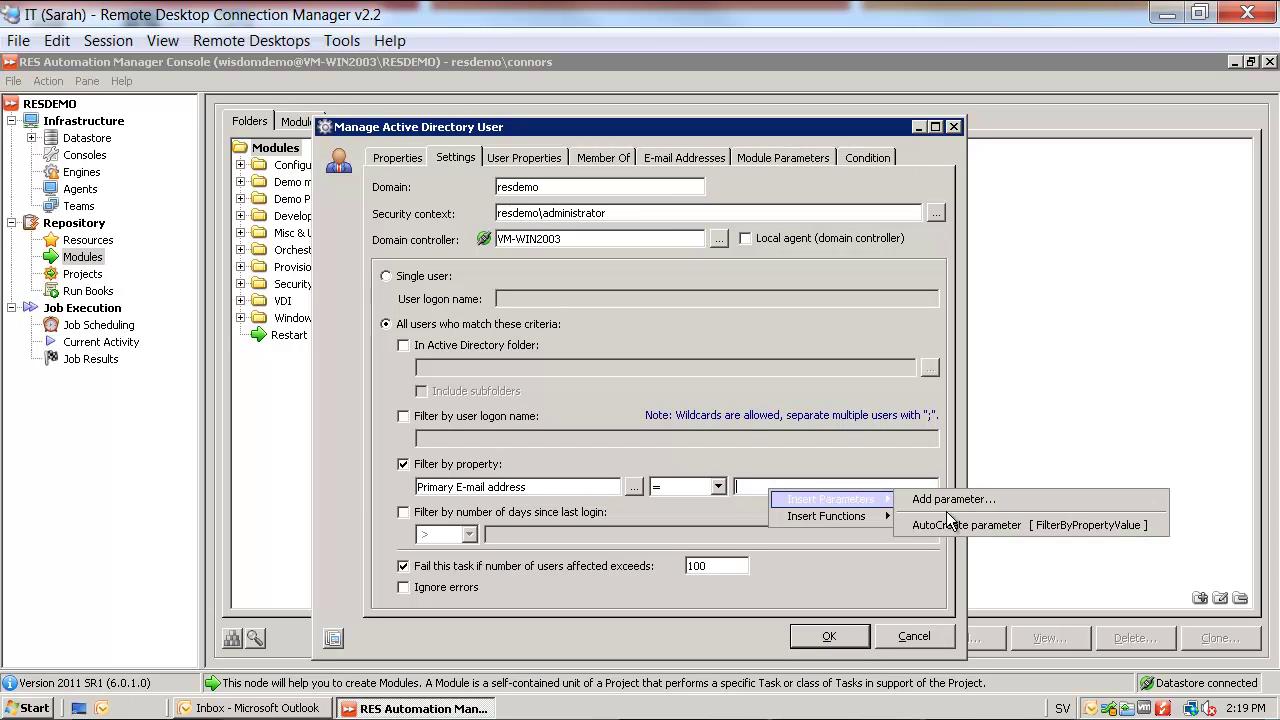
click(955, 499)
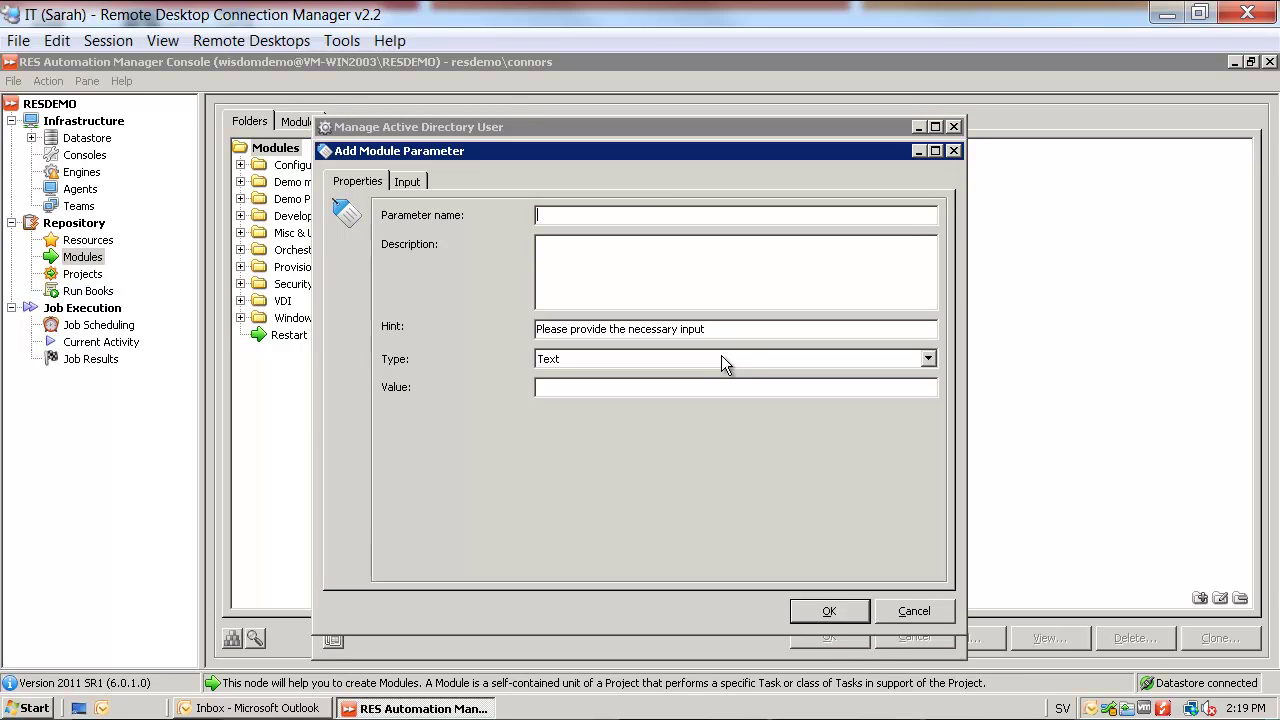
text(email)
click(826, 613)
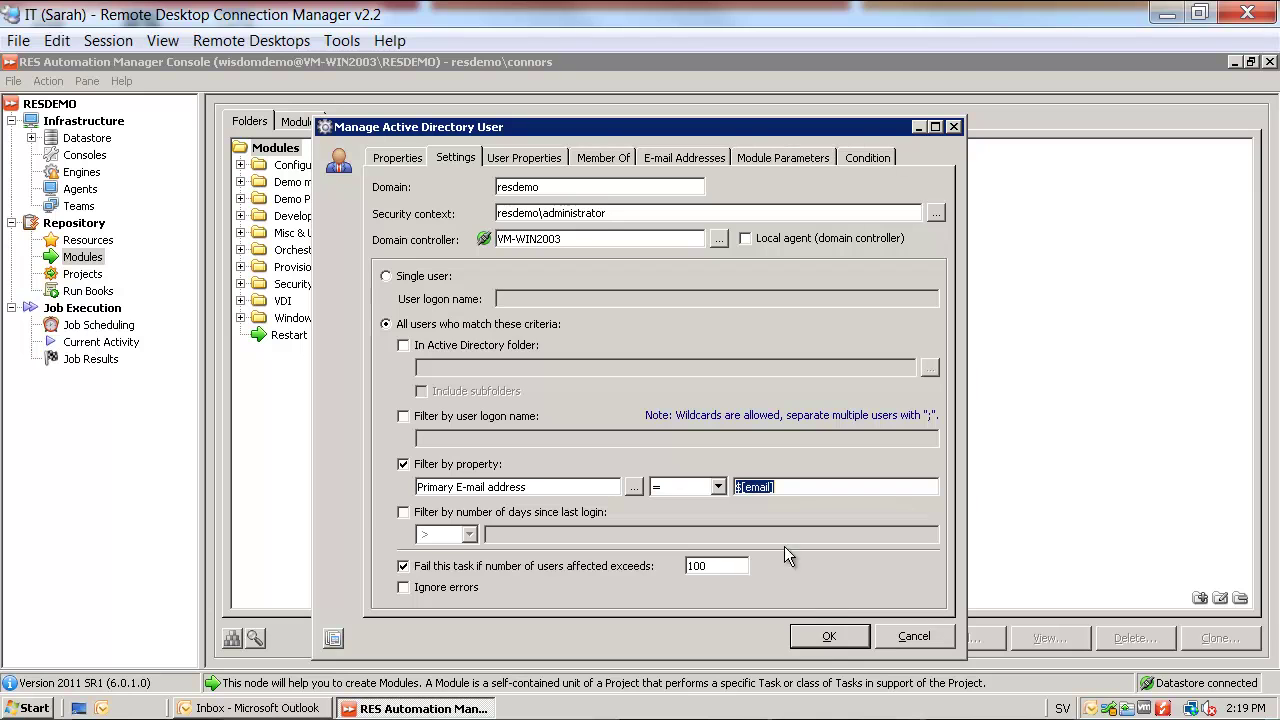
Add the Telephones > Mobile property to the task's user properties to change
click(549, 162)
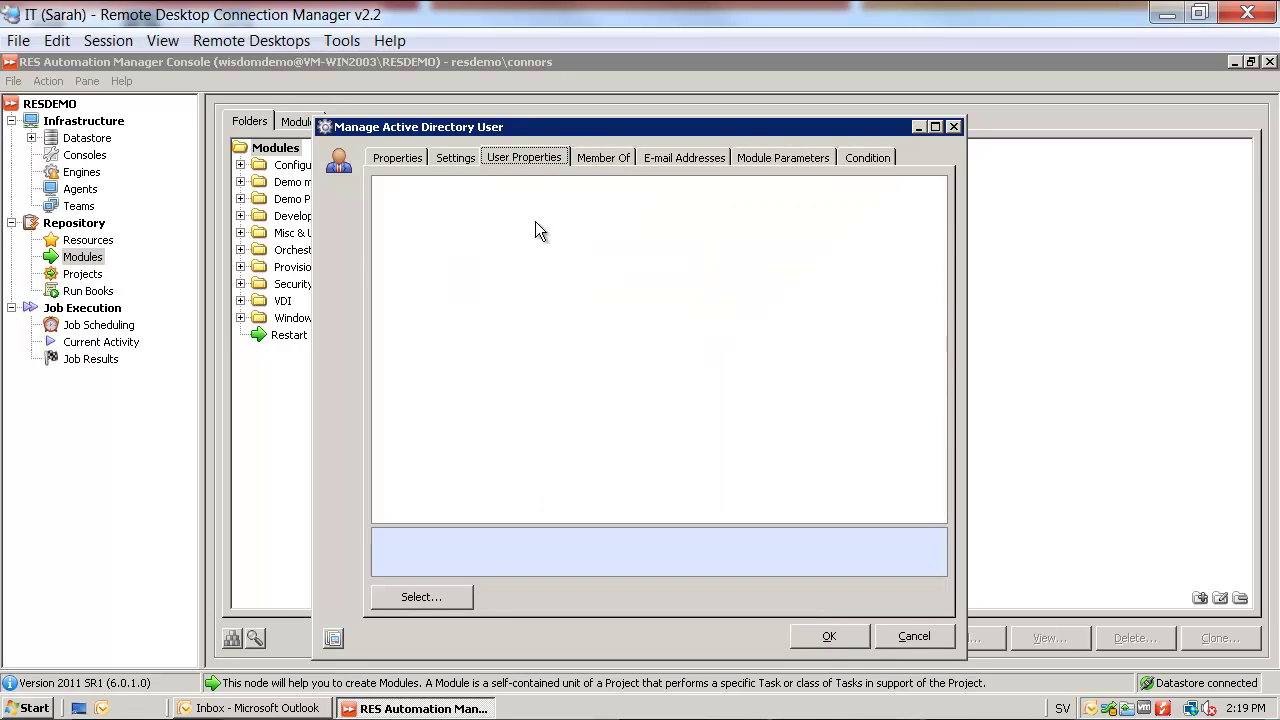
click(420, 595)
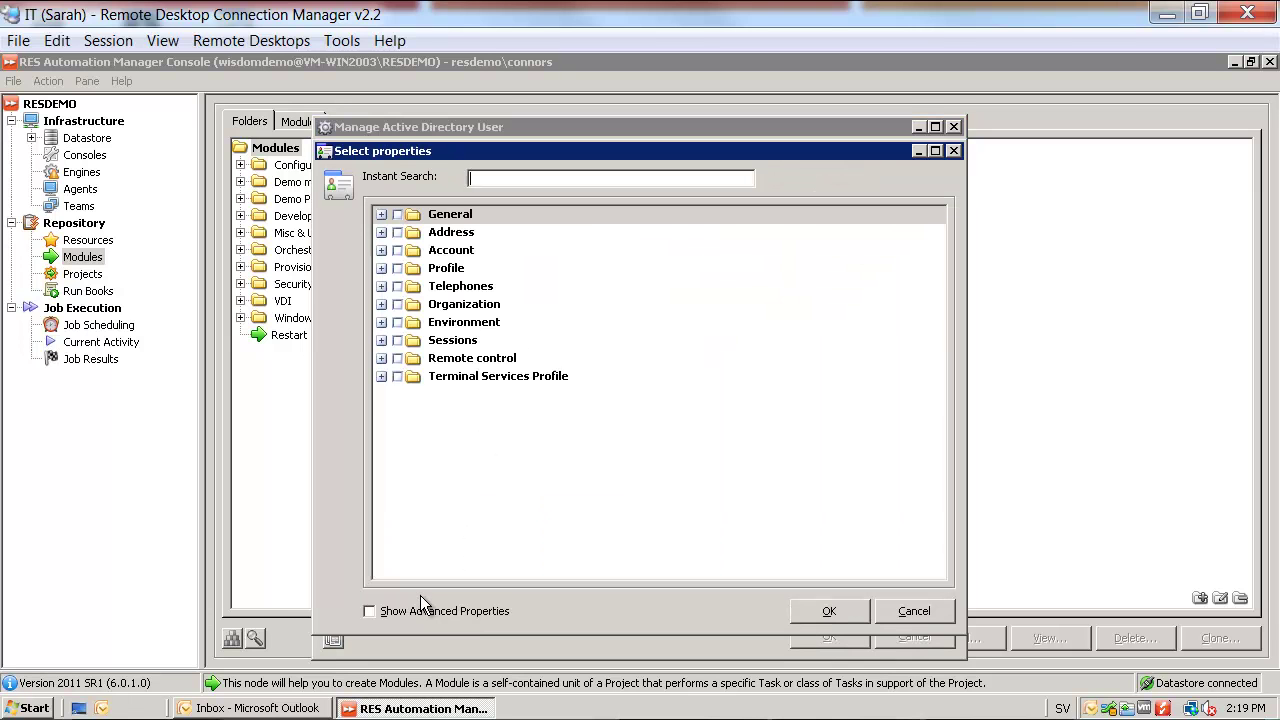
click(381, 286)
click(400, 304)
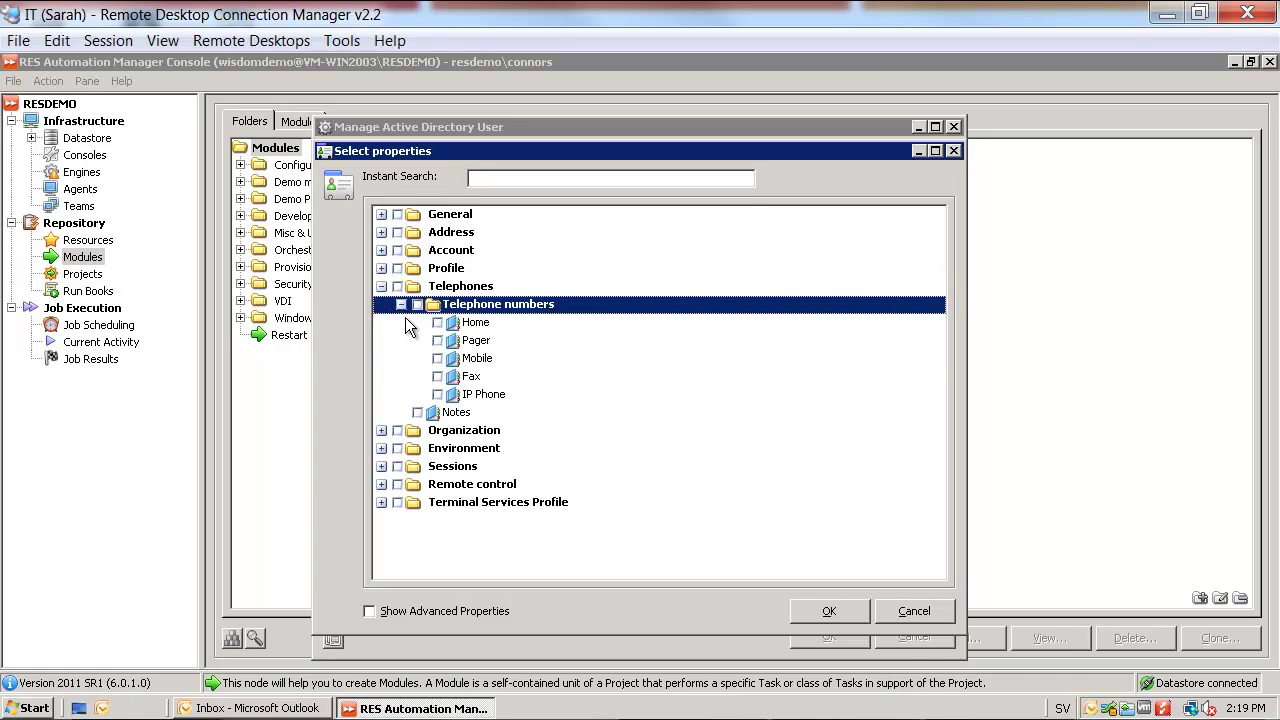
click(437, 358)
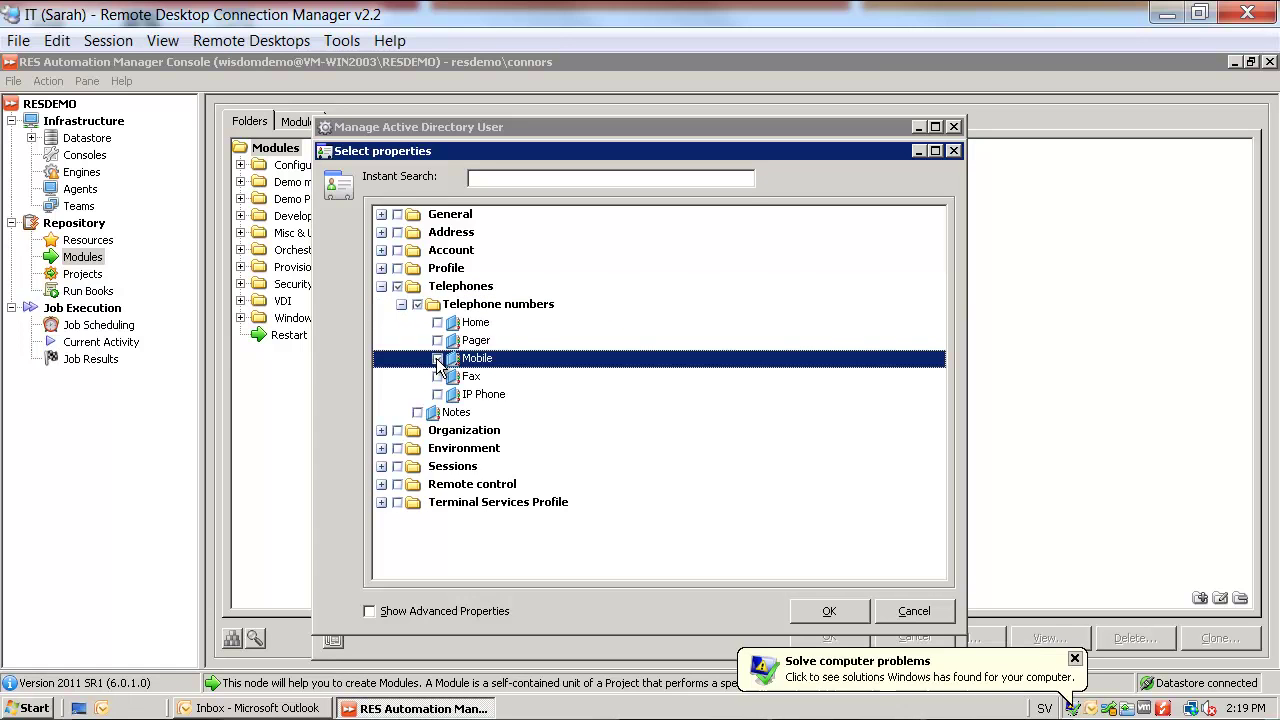
click(795, 610)
Fill the Mobile value with an auto-created Telephones.Mobile parameter and confirm the task
click(690, 227)
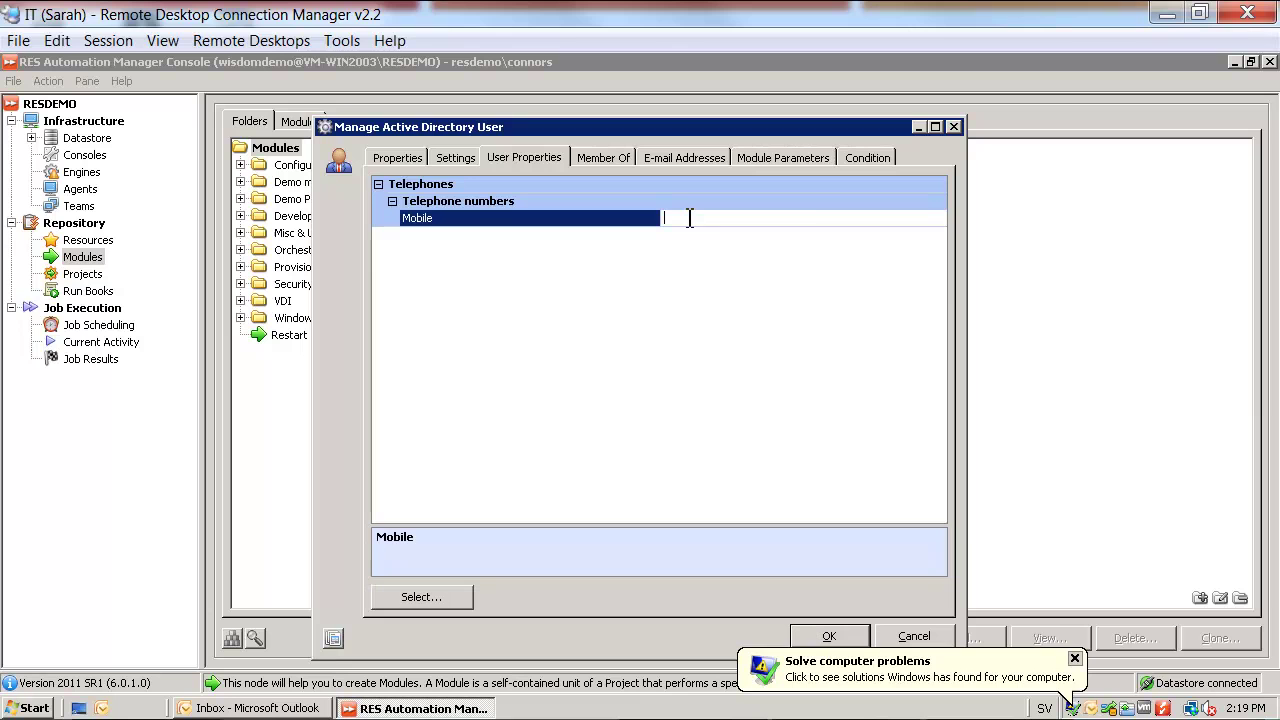
right_click(688, 222)
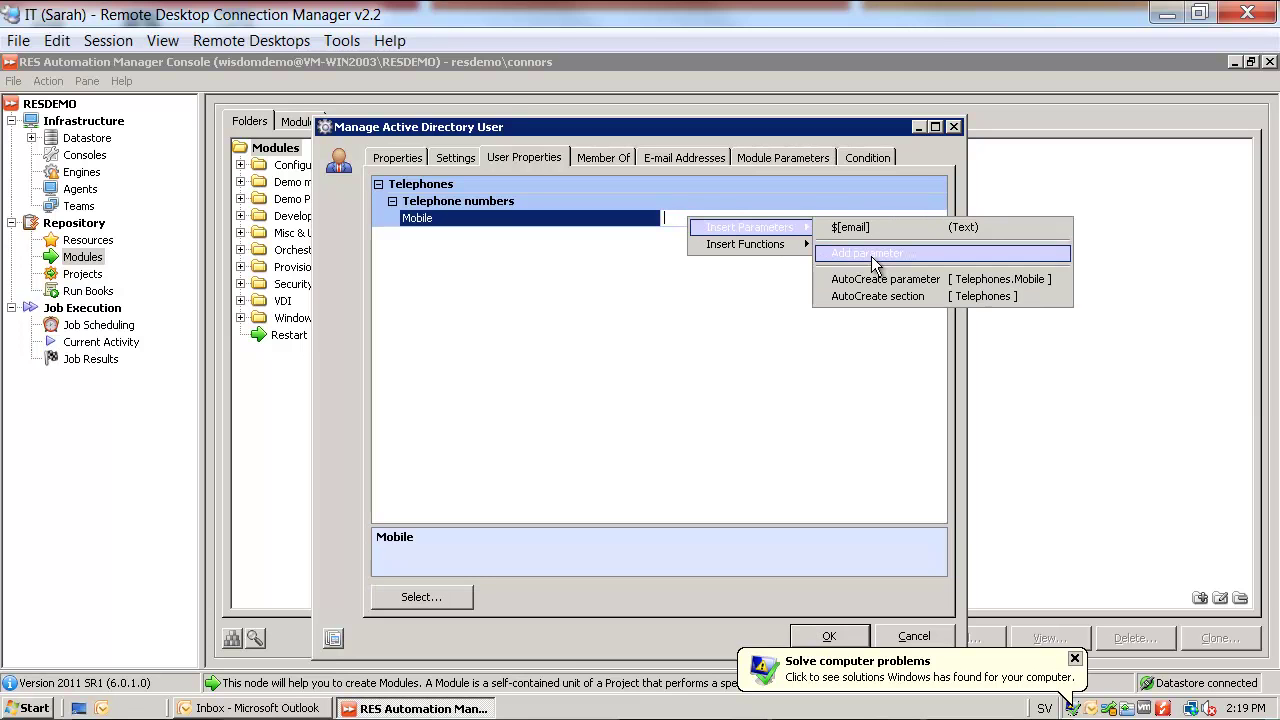
click(873, 279)
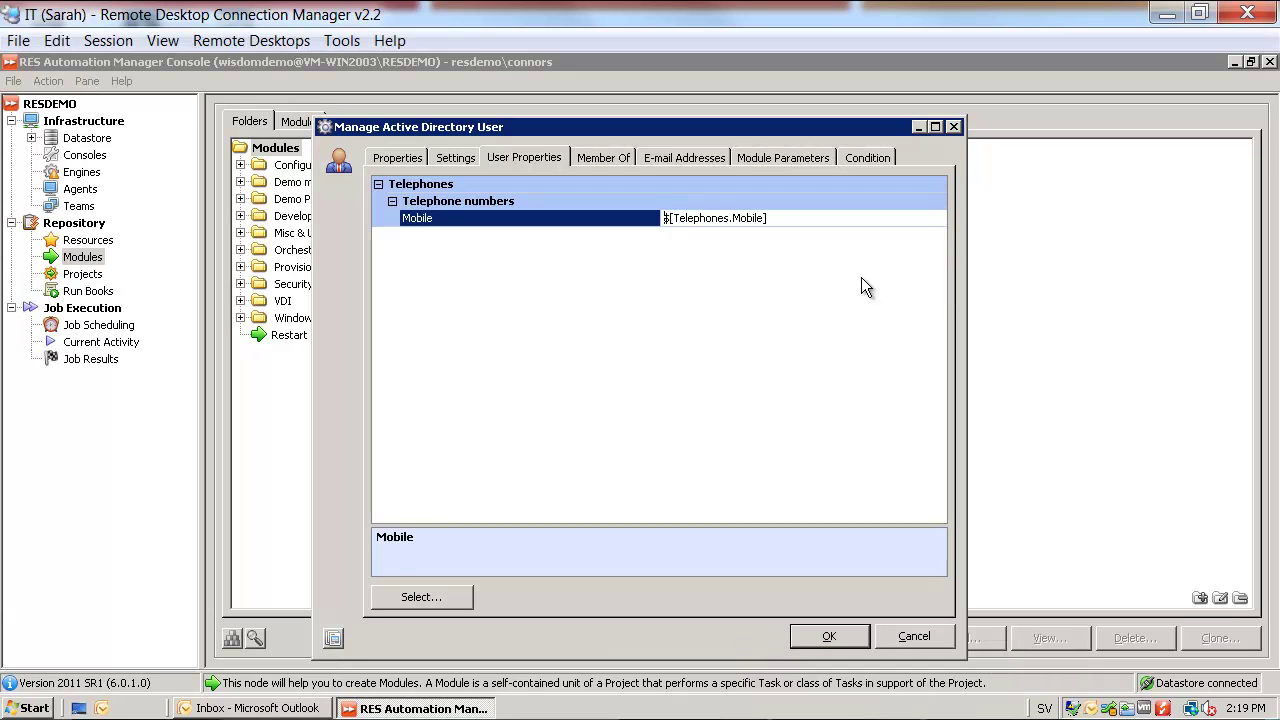
click(832, 636)
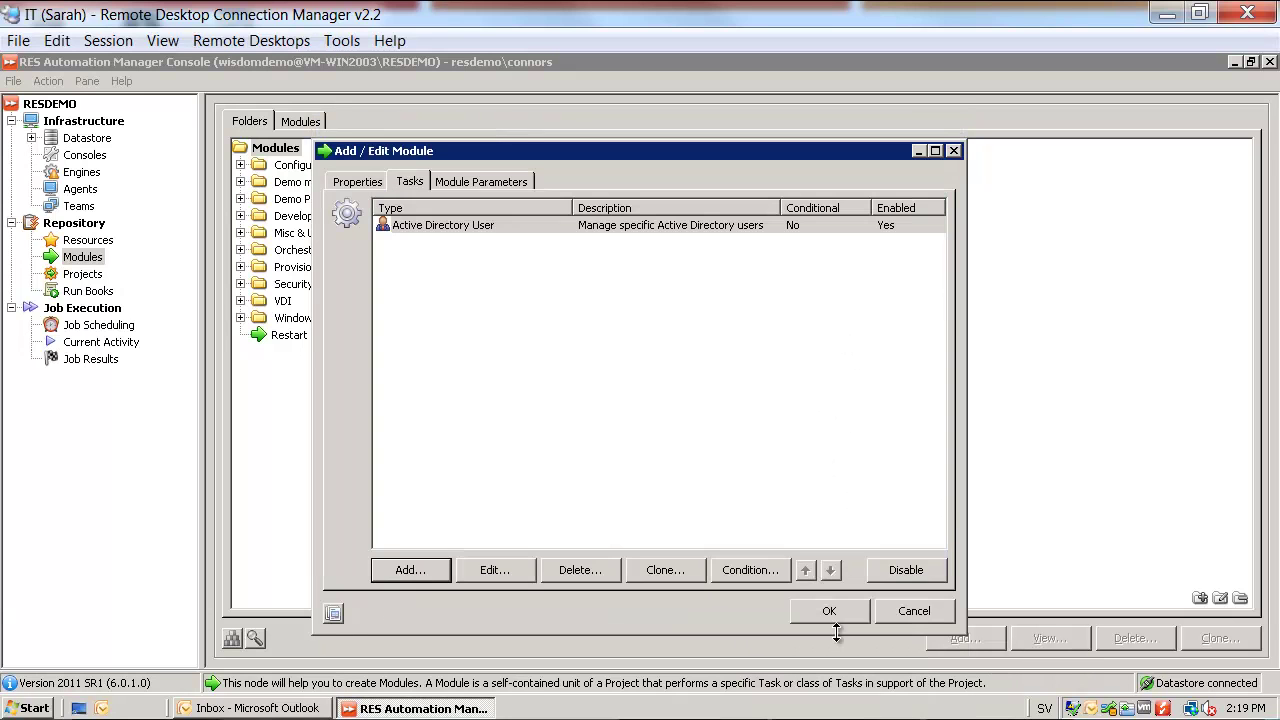
Save the Change Mobile Number module and schedule it as a new job
click(835, 618)
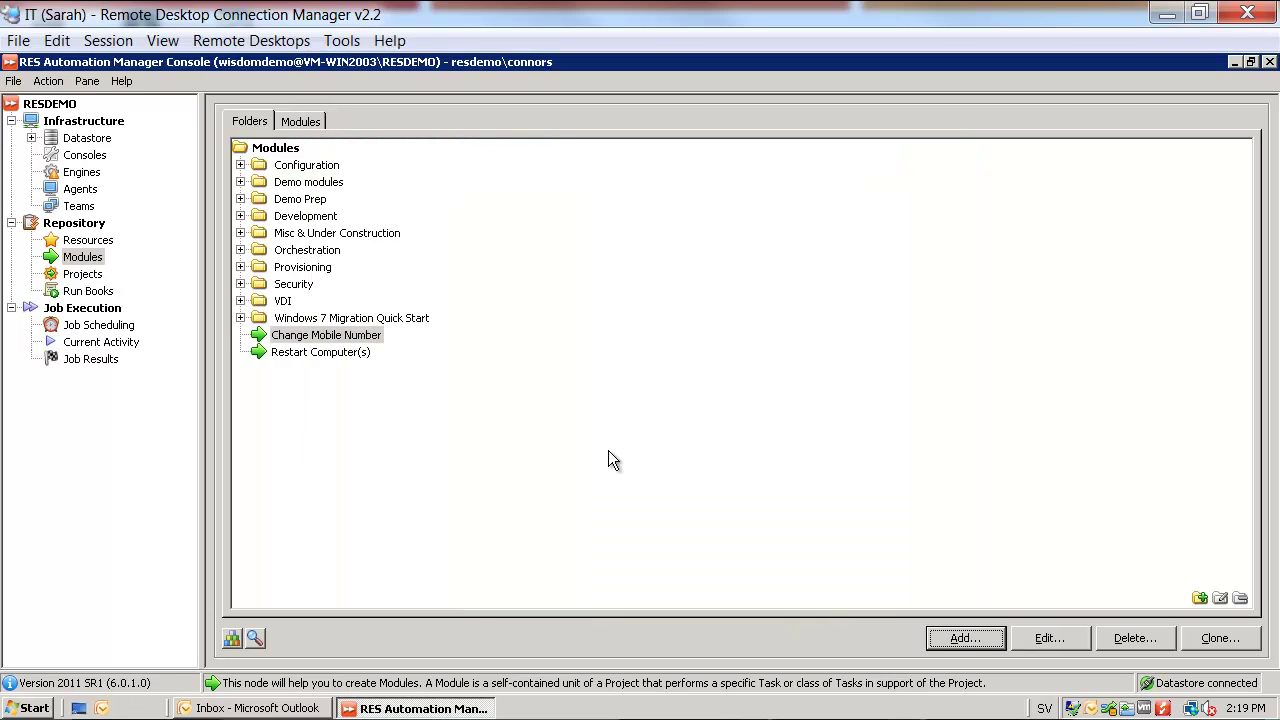
right_click(368, 335)
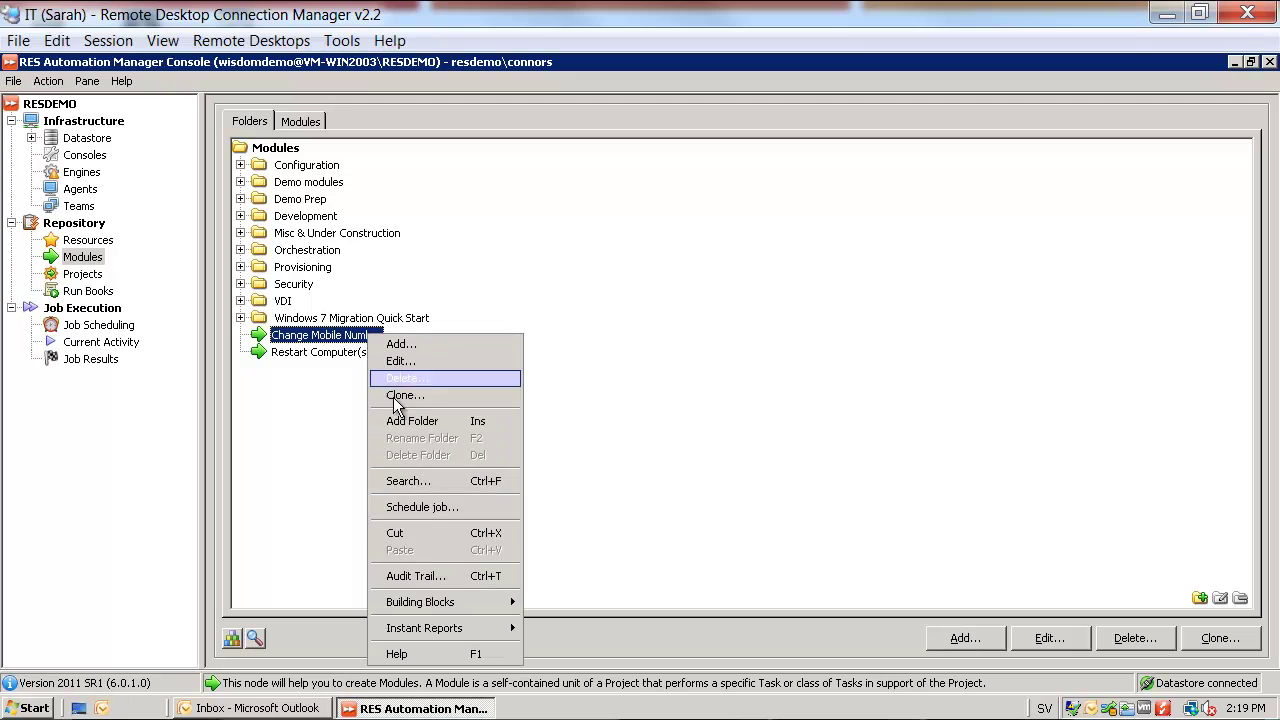
click(445, 506)
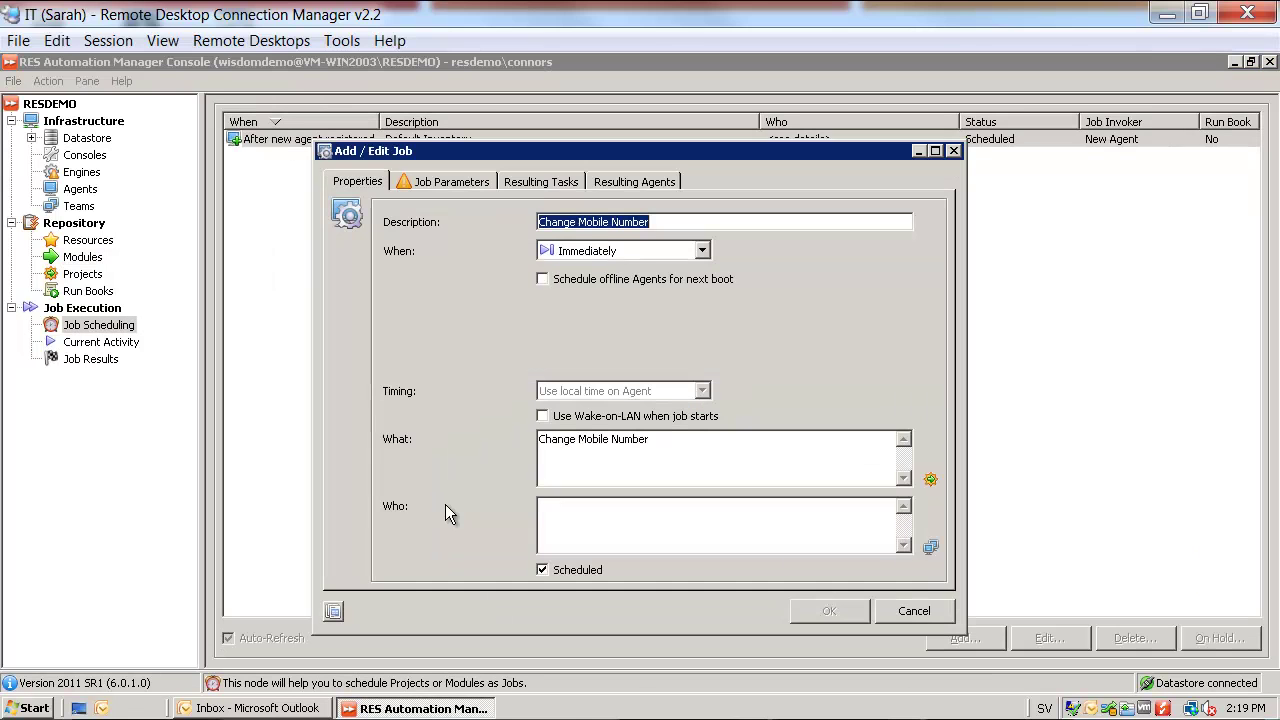
click(450, 182)
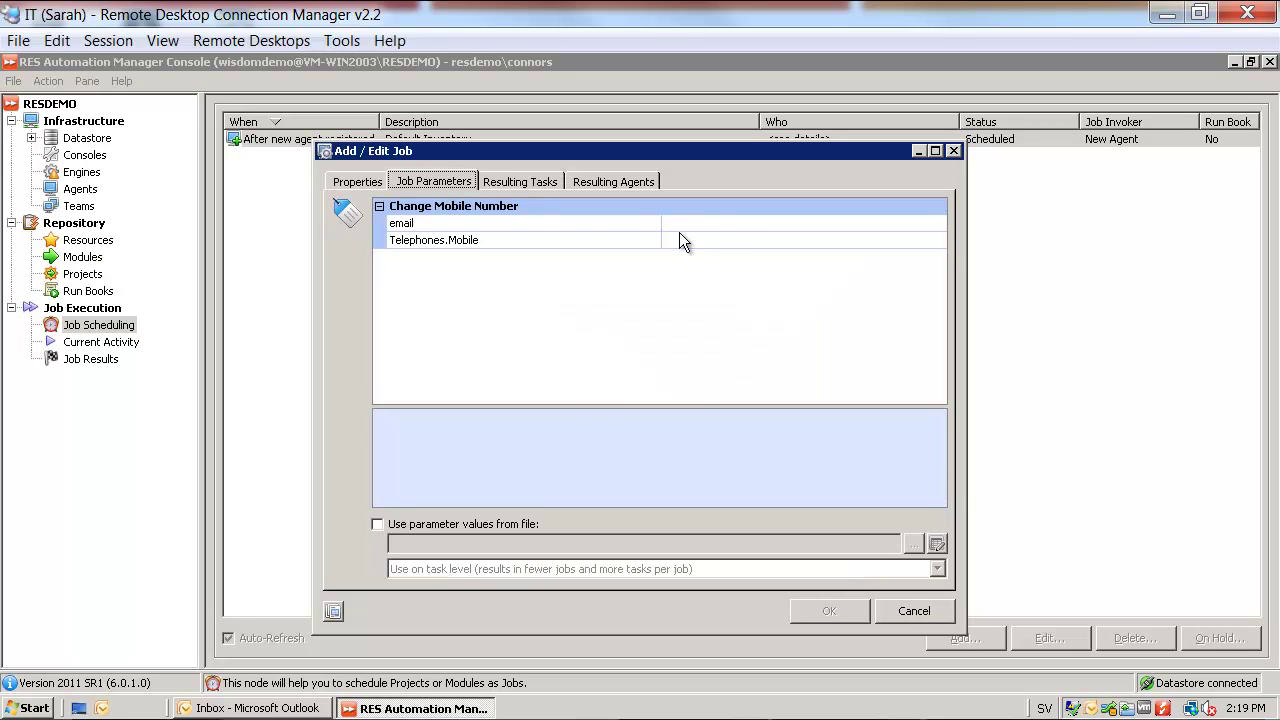
click(723, 224)
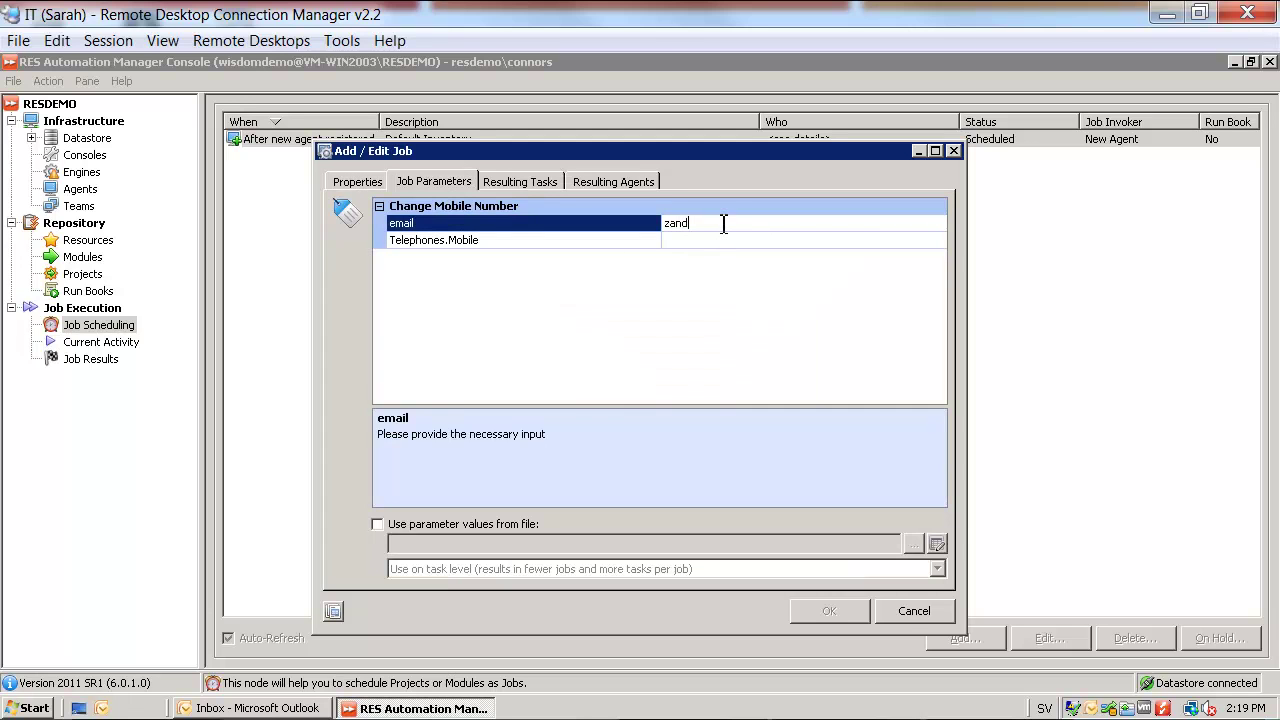
key(Tab)
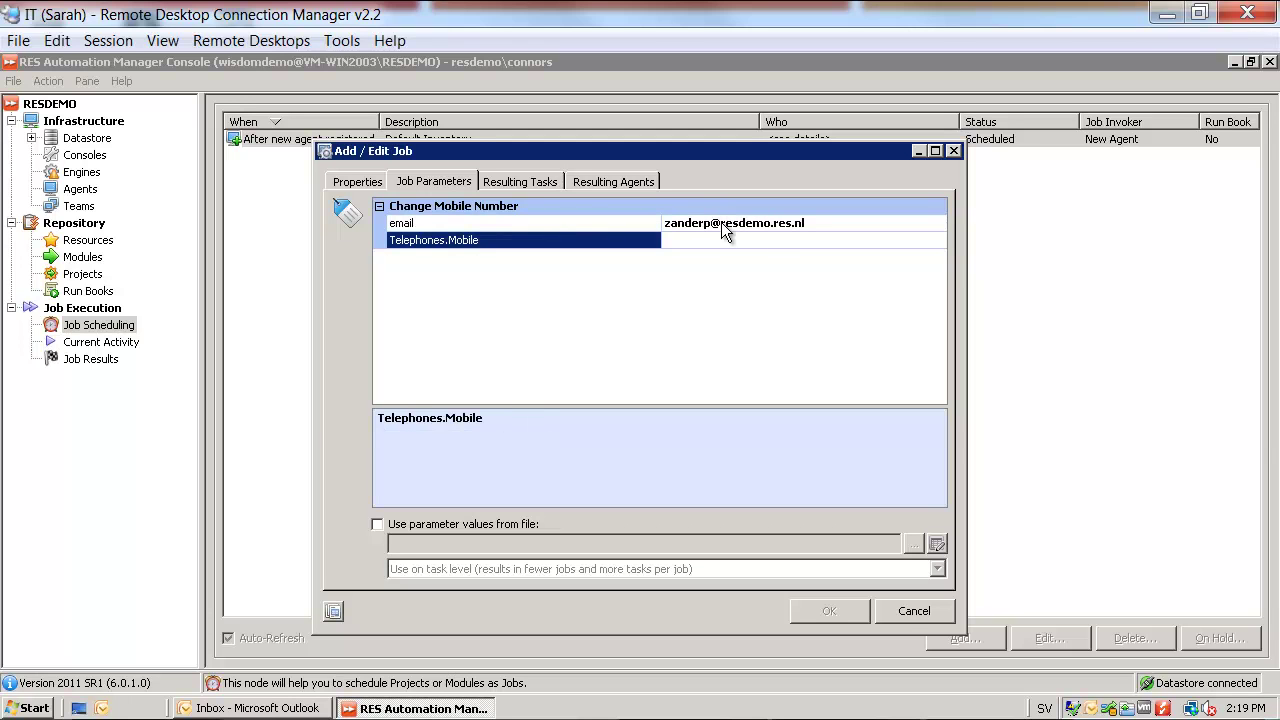
text(0046)
text( 70000)
text(0000)
Set VM-WIN2003 as the job's target agent
click(376, 188)
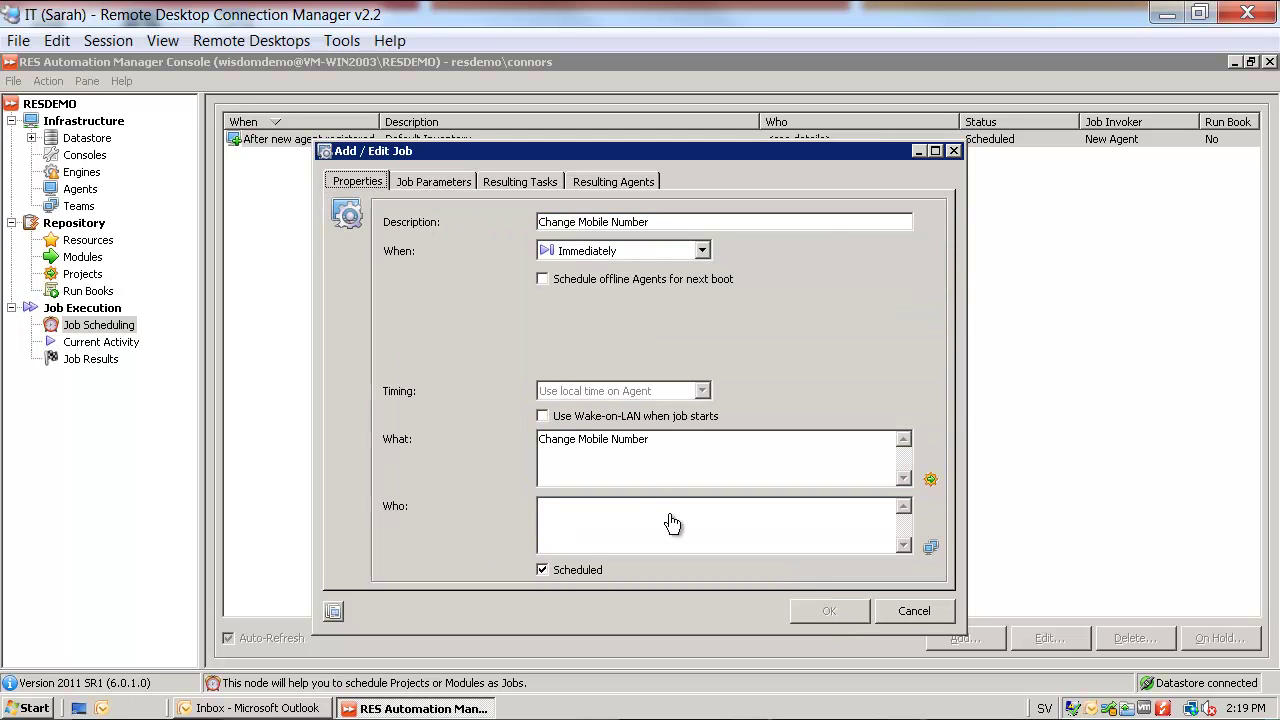
double_click(680, 540)
click(914, 304)
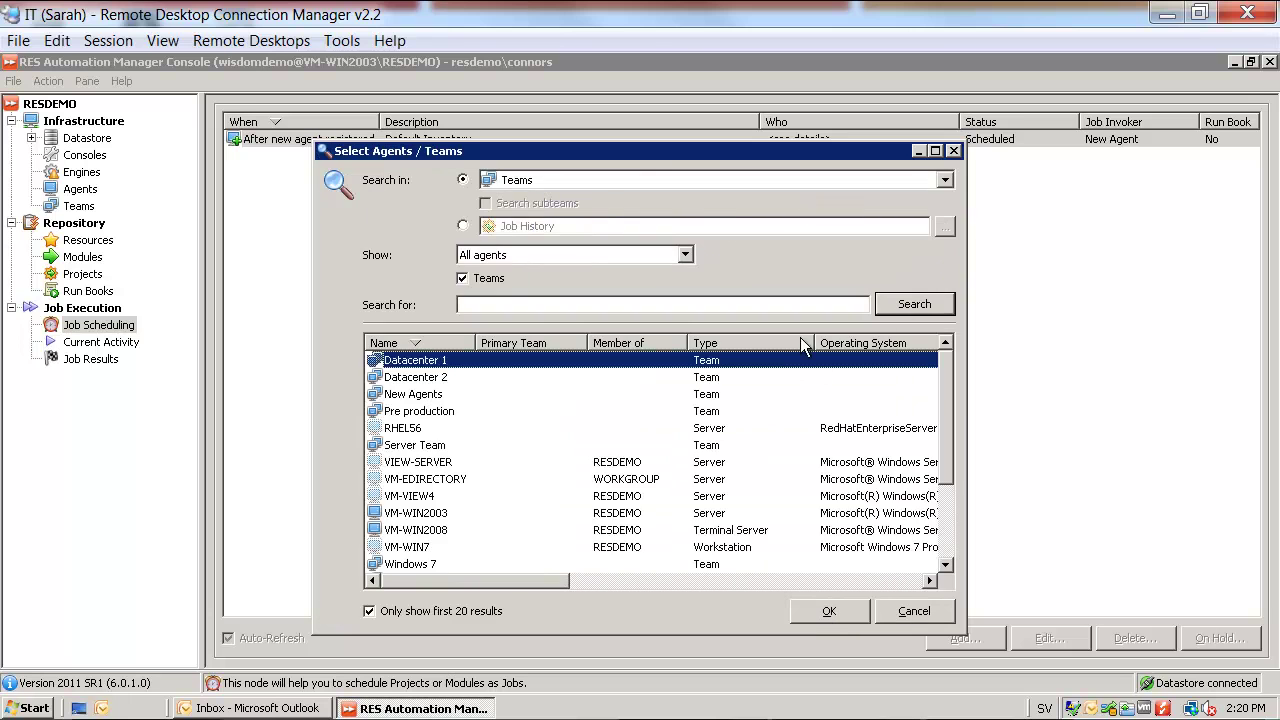
double_click(430, 545)
Schedule the job and confirm in Job Results that it completed
click(826, 610)
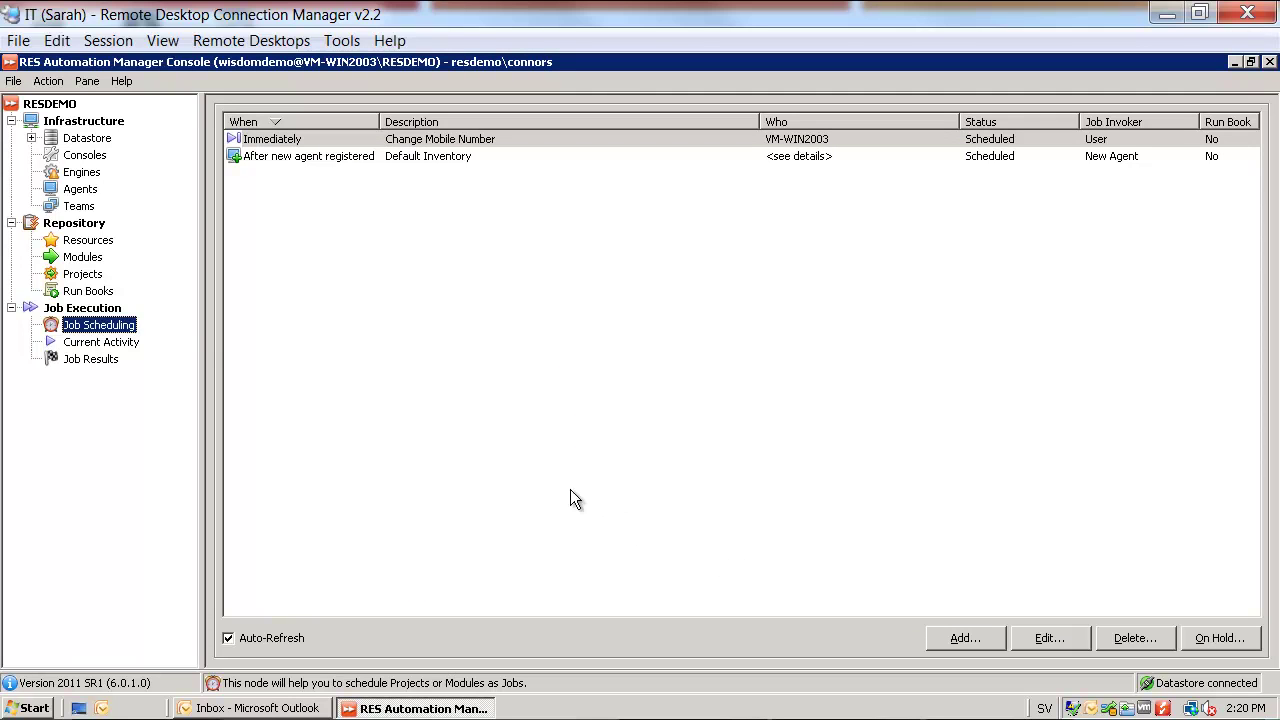
click(90, 359)
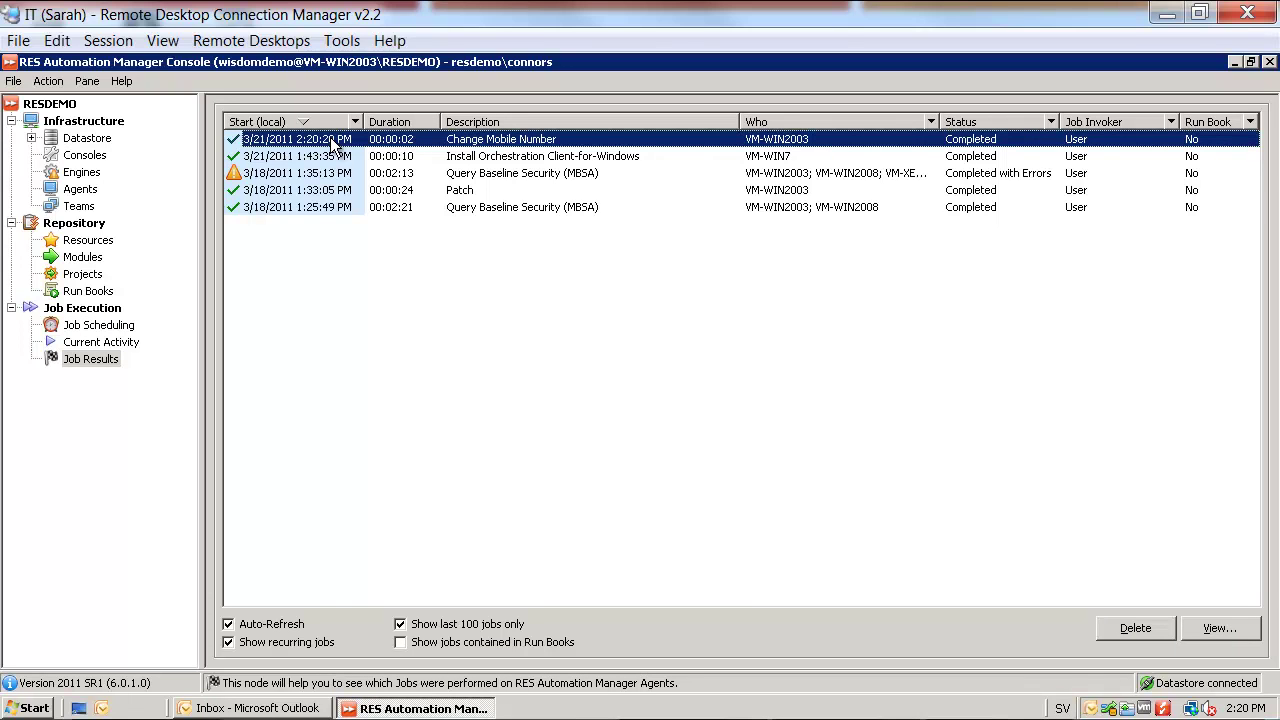
click(251, 40)
mouse_move(258, 68)
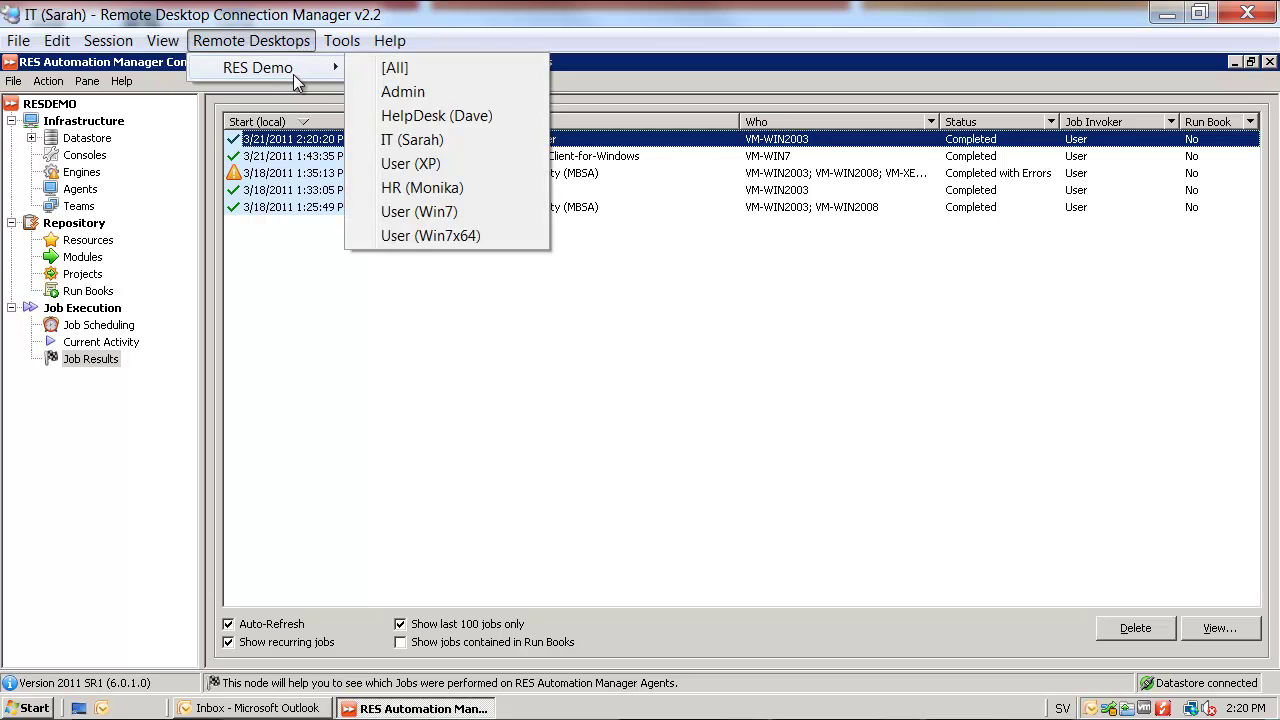
In the User (XP) session, close Outlook and refresh the workspace
click(414, 162)
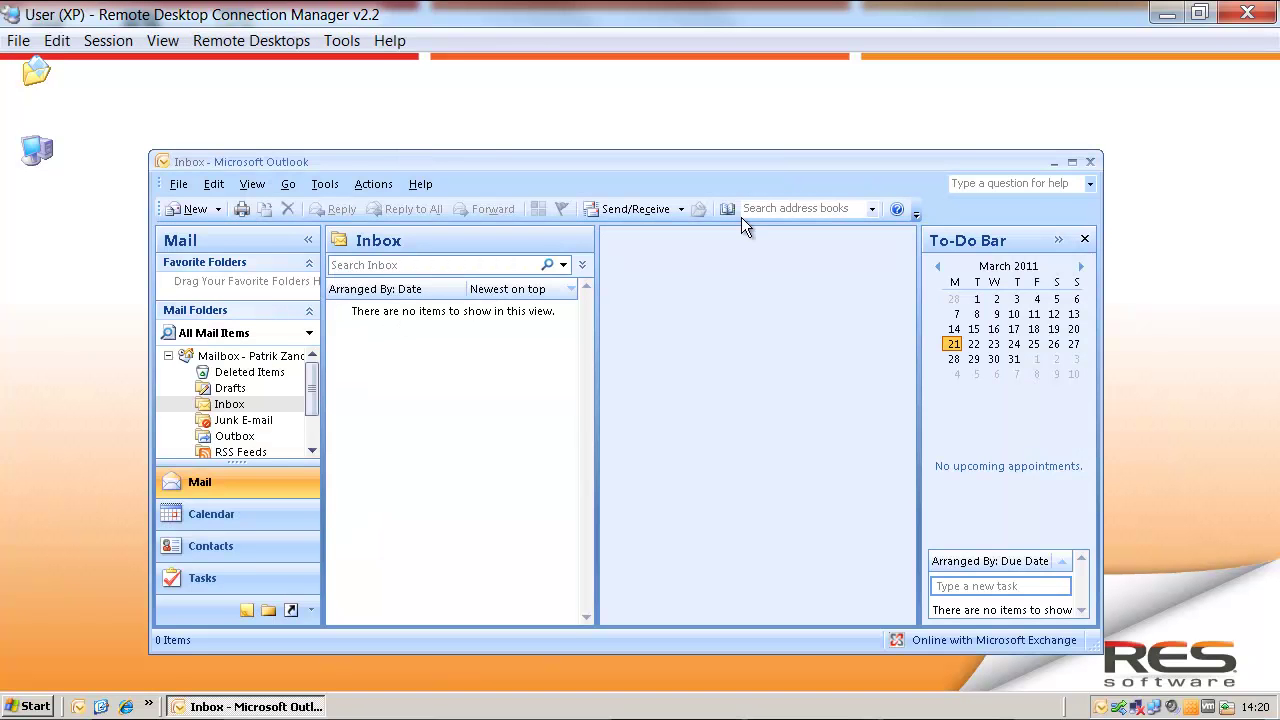
click(1095, 161)
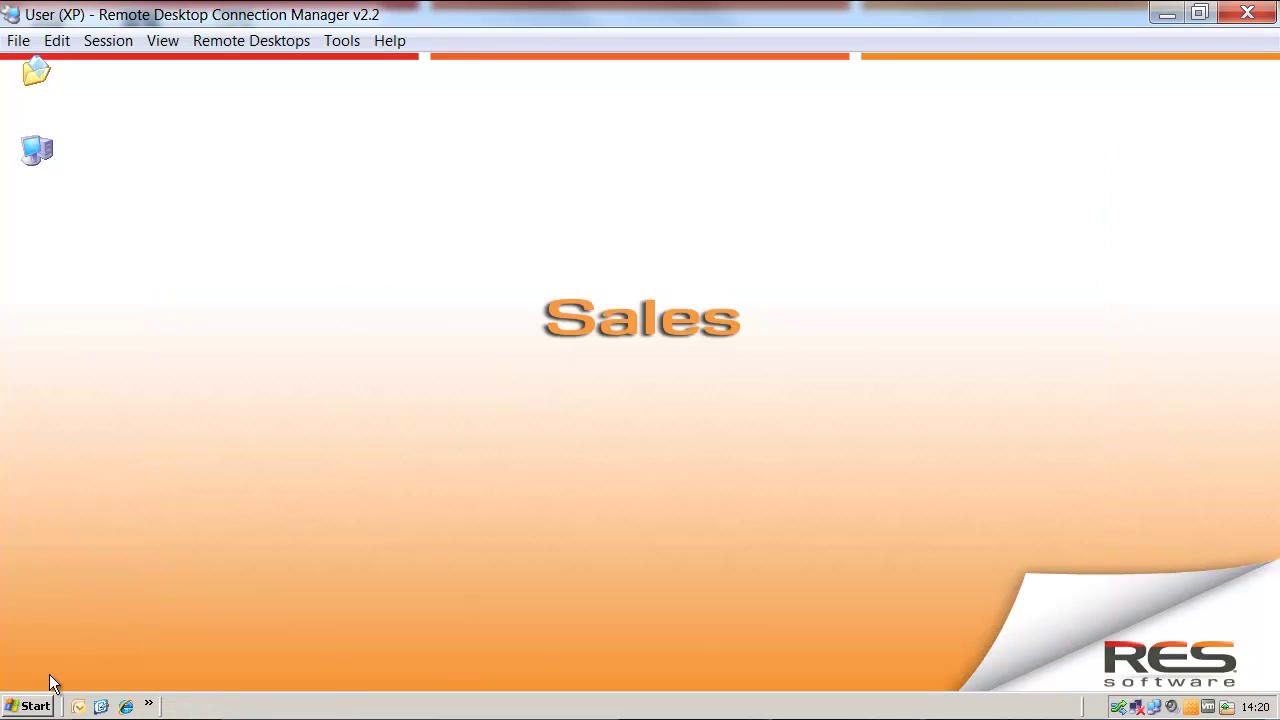
click(30, 706)
click(96, 602)
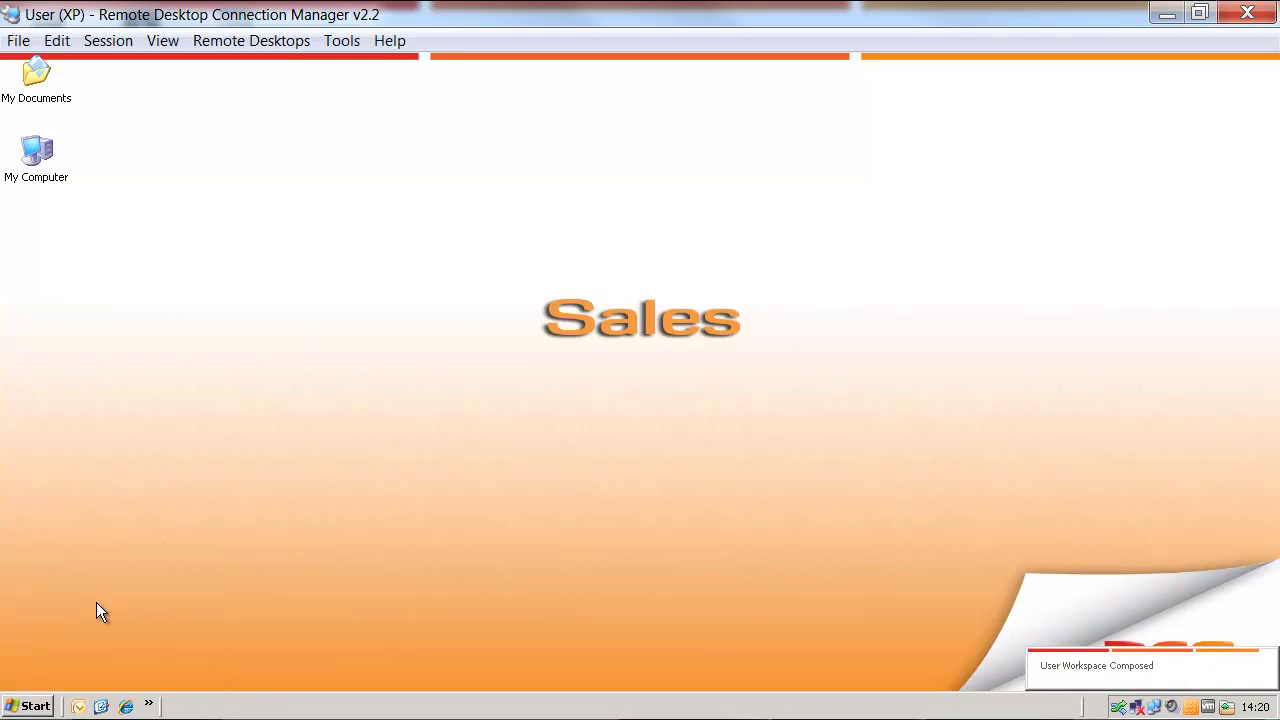
Relaunch Outlook 2007, start a new message and highlight the signature's mobile number line
click(36, 704)
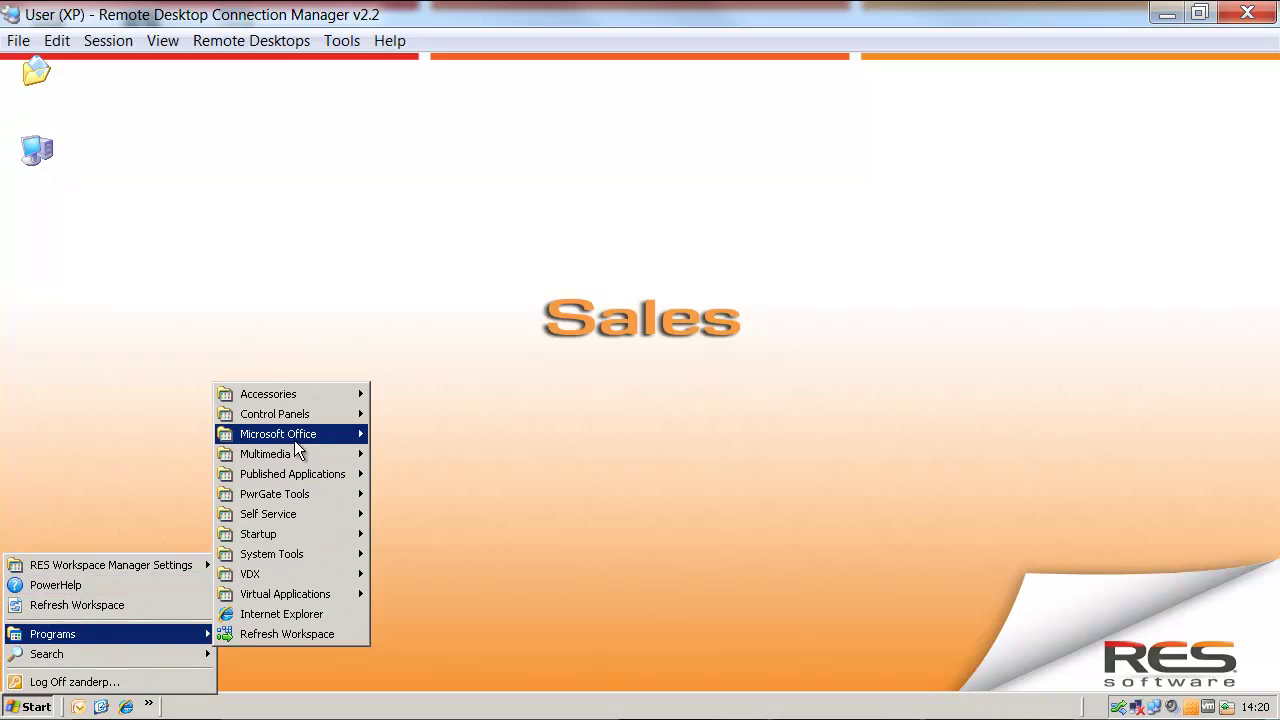
mouse_move(278, 434)
click(434, 458)
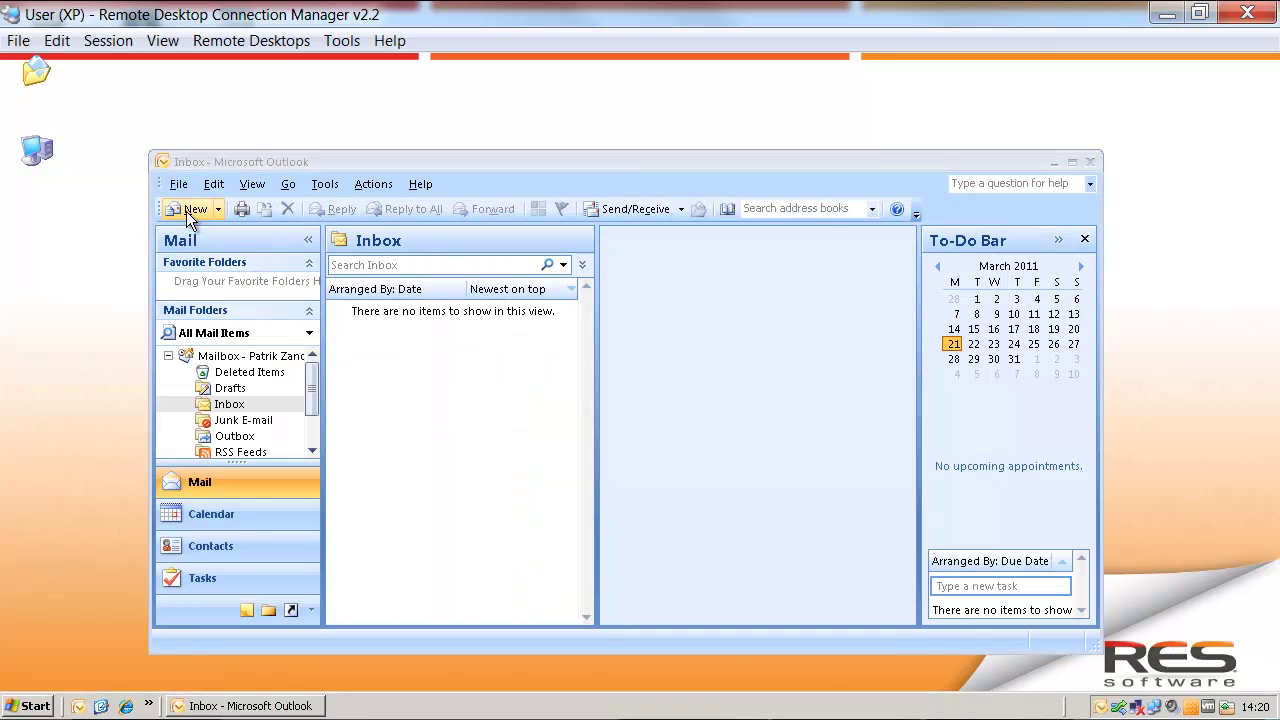
click(189, 209)
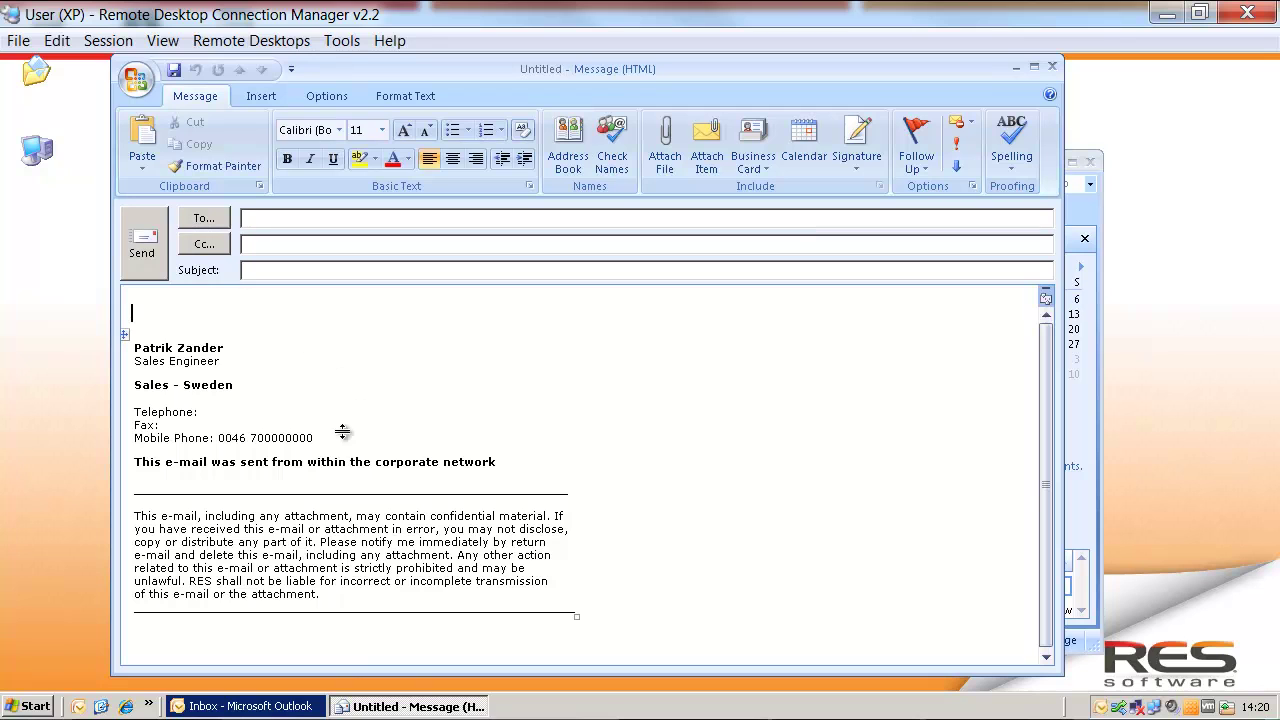
drag(322, 438, 136, 440)
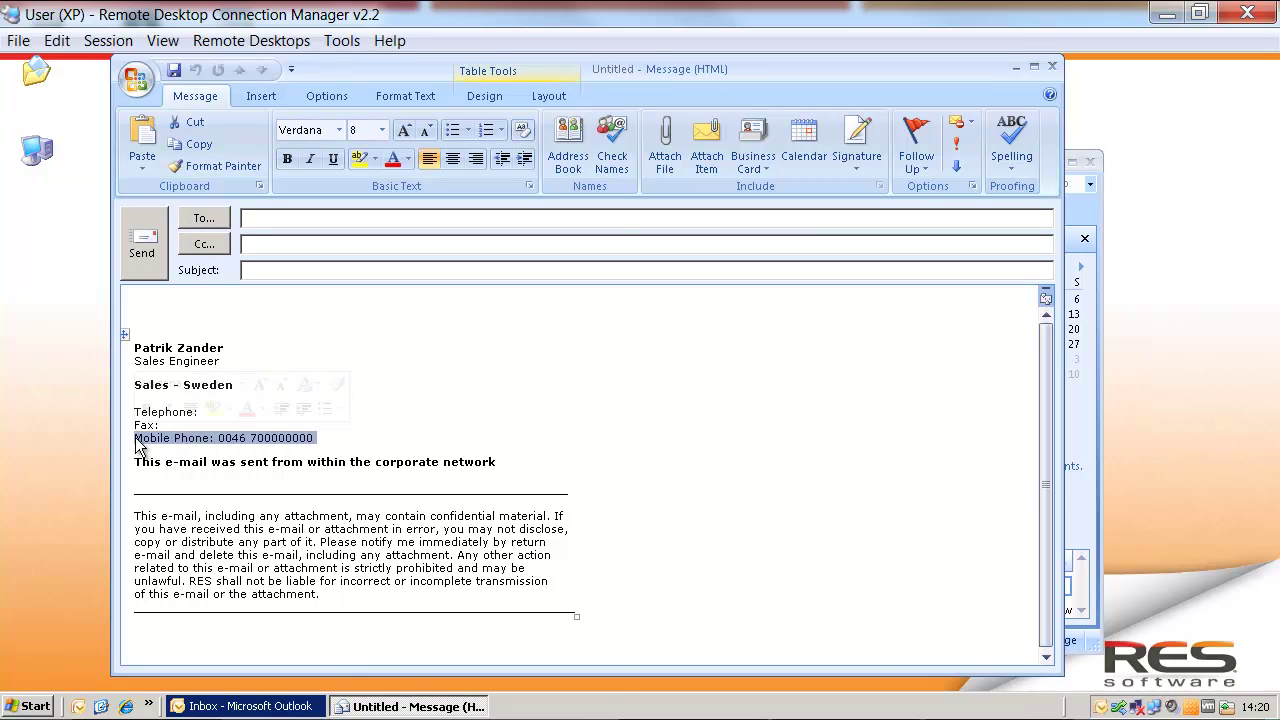